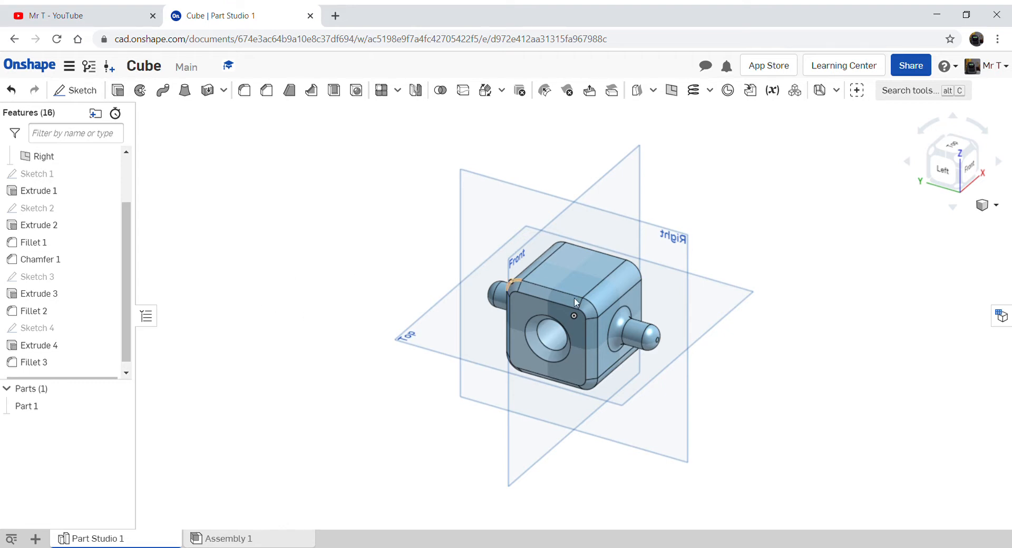
pyautogui.moveTo(752, 272)
pyautogui.mouseDown(button='right')
pyautogui.moveTo(840, 249)
pyautogui.moveTo(795, 266)
pyautogui.moveTo(741, 255)
pyautogui.moveTo(761, 276)
pyautogui.moveTo(751, 264)
pyautogui.mouseUp(button='right')
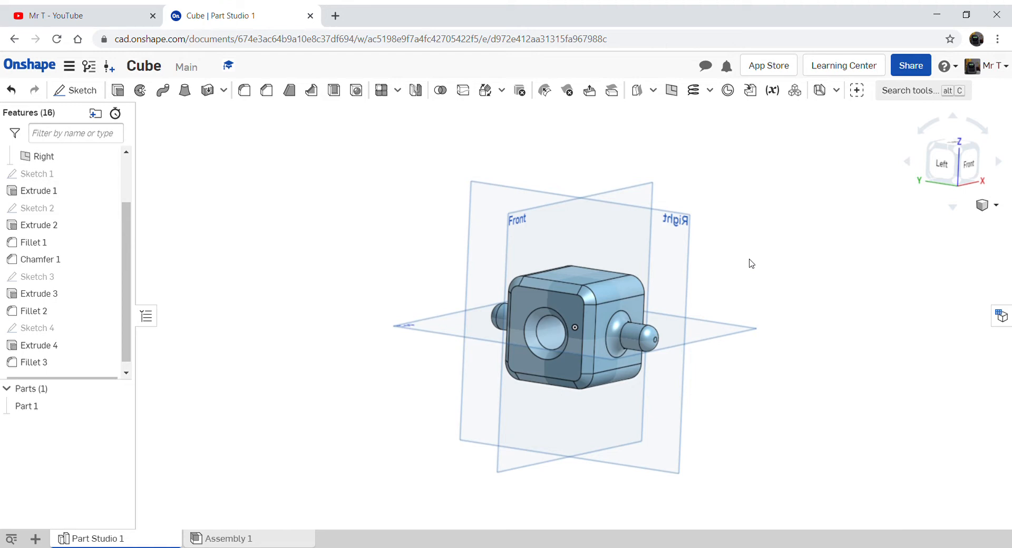
pyautogui.click(956, 152)
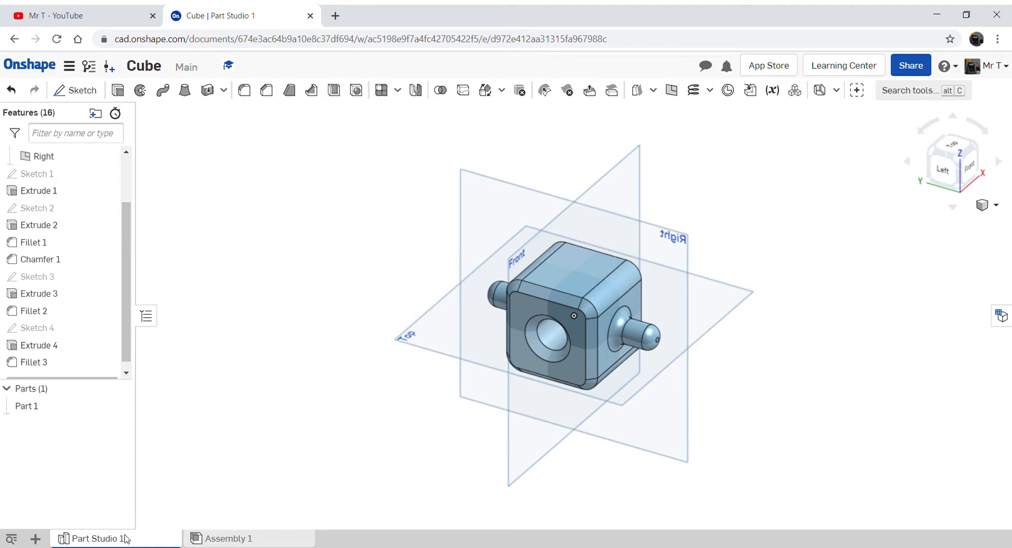
pyautogui.moveTo(128, 543)
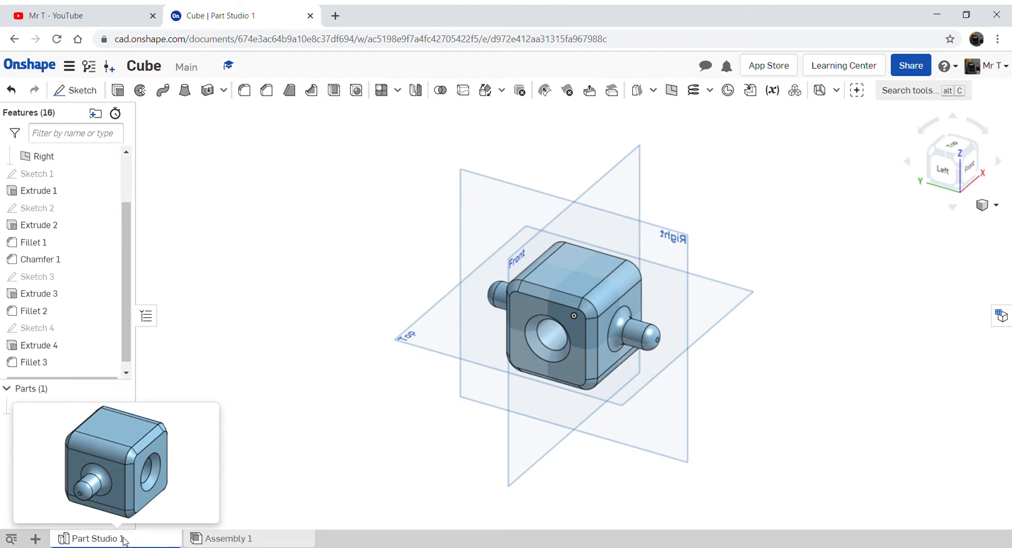
pyautogui.moveTo(255, 543)
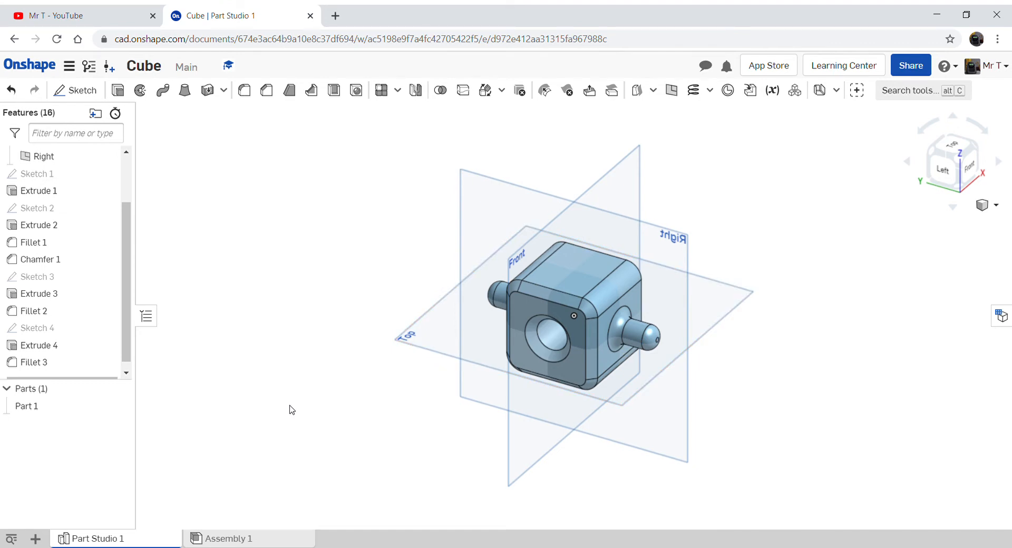
# Step: Create a new Part Studio and start a sketch on its Front plane, viewed face-on
pyautogui.click(36, 539)
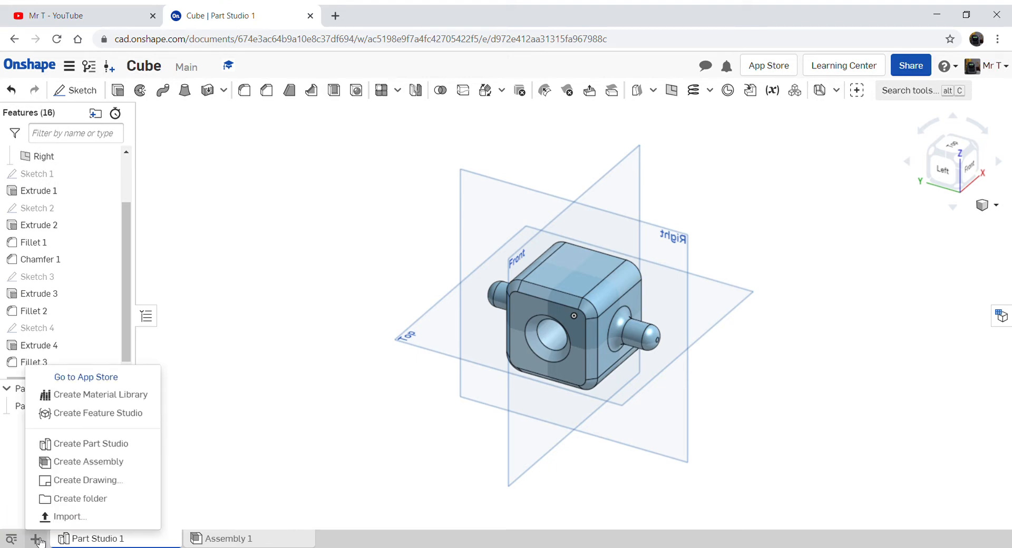
pyautogui.click(106, 444)
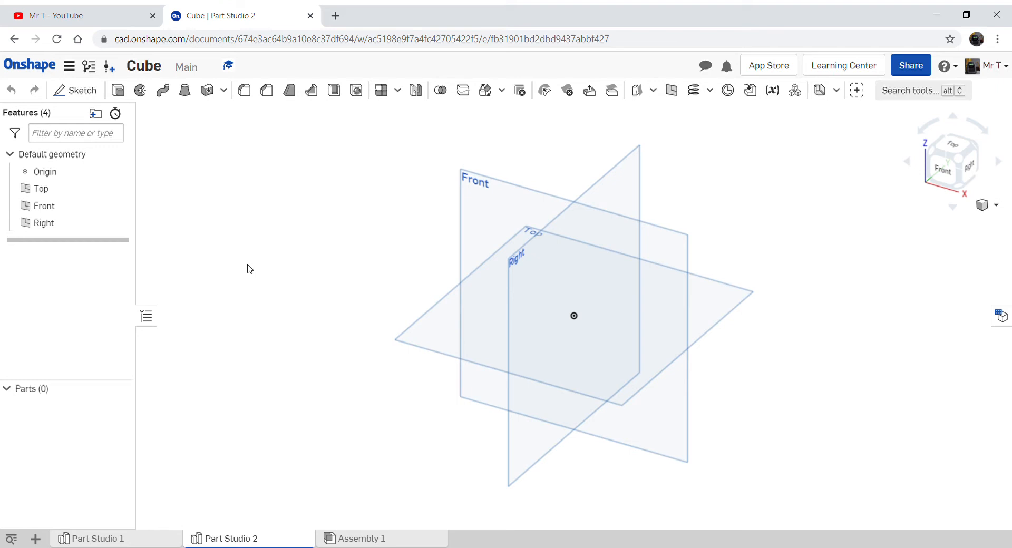
pyautogui.click(462, 222)
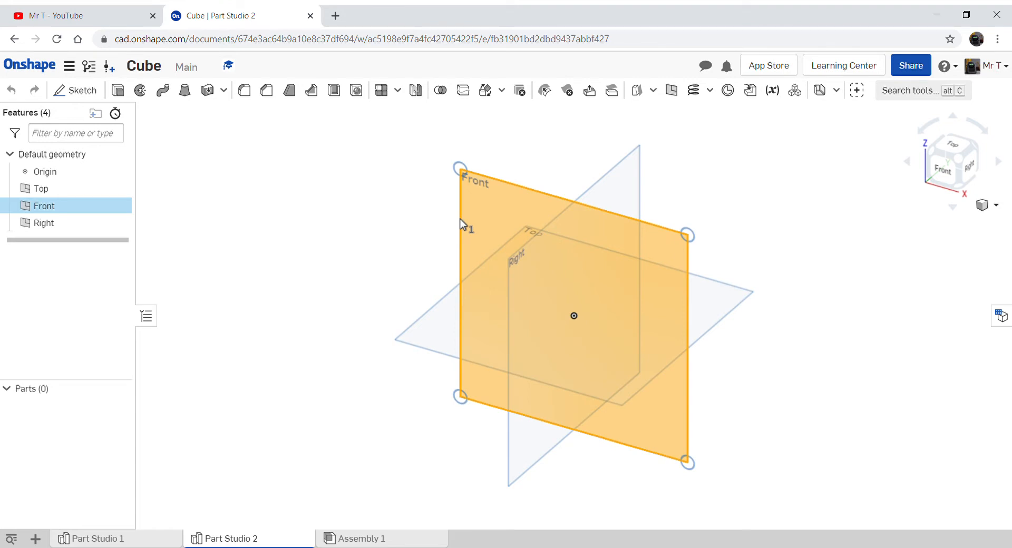
pyautogui.press('n')
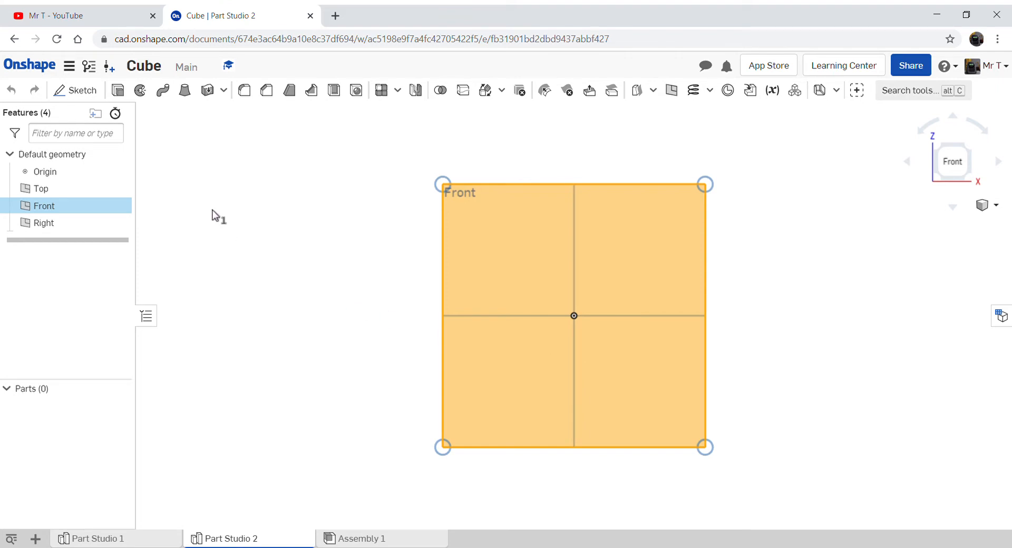
pyautogui.click(75, 91)
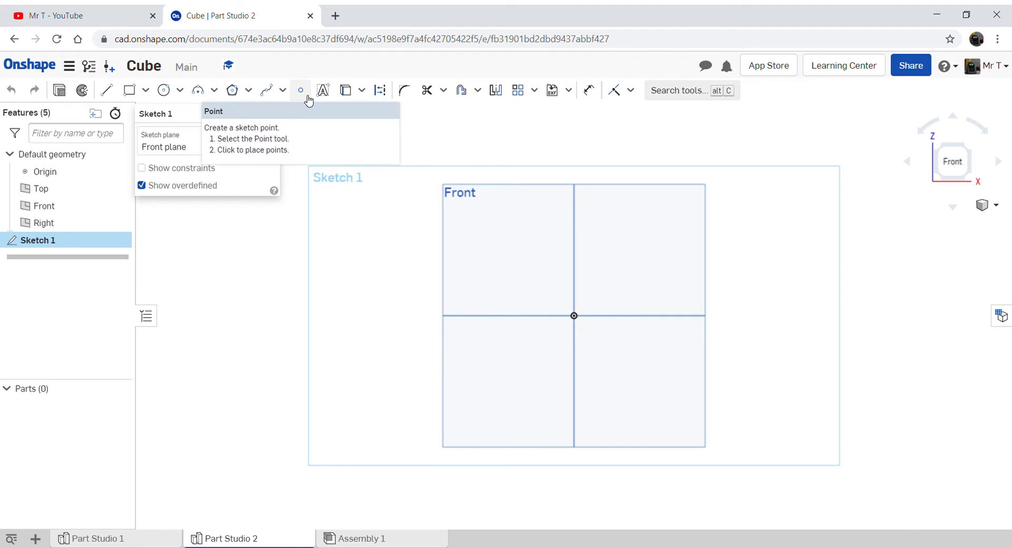
# Step: Sketch two overlapping rectangles flush on their left side, about 39 by 24 mm and about 24 mm wide by 69 mm high
pyautogui.click(129, 95)
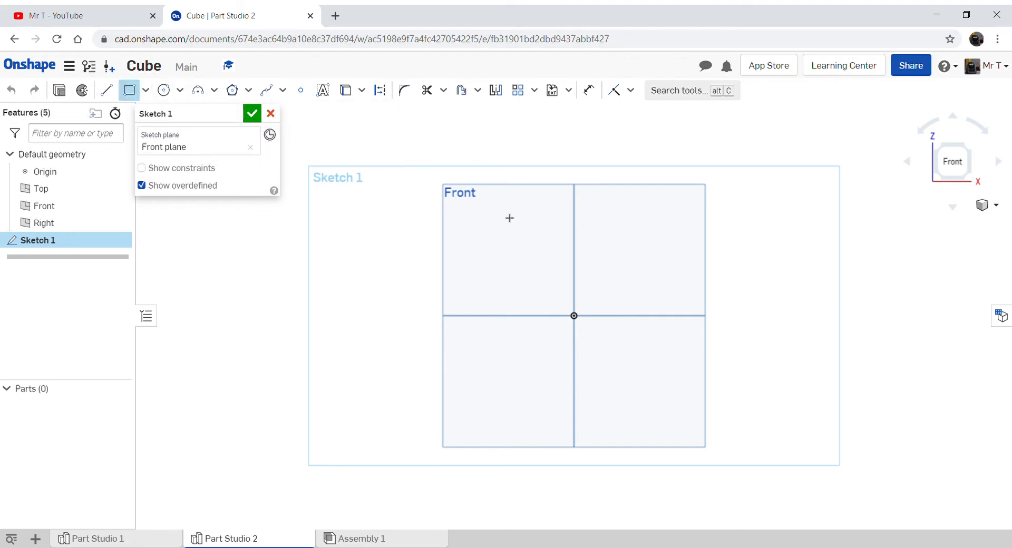
pyautogui.click(545, 251)
pyautogui.click(614, 282)
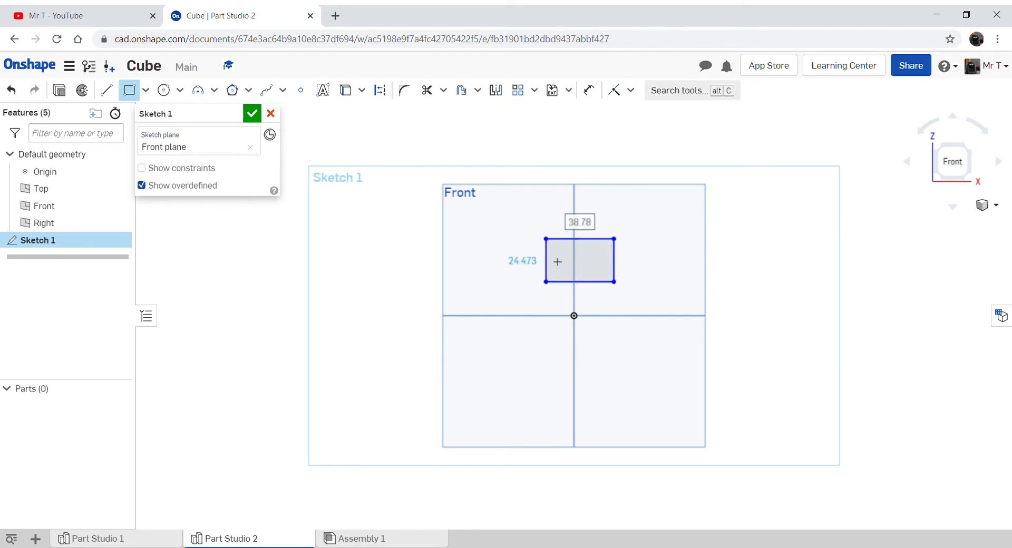
pyautogui.click(547, 261)
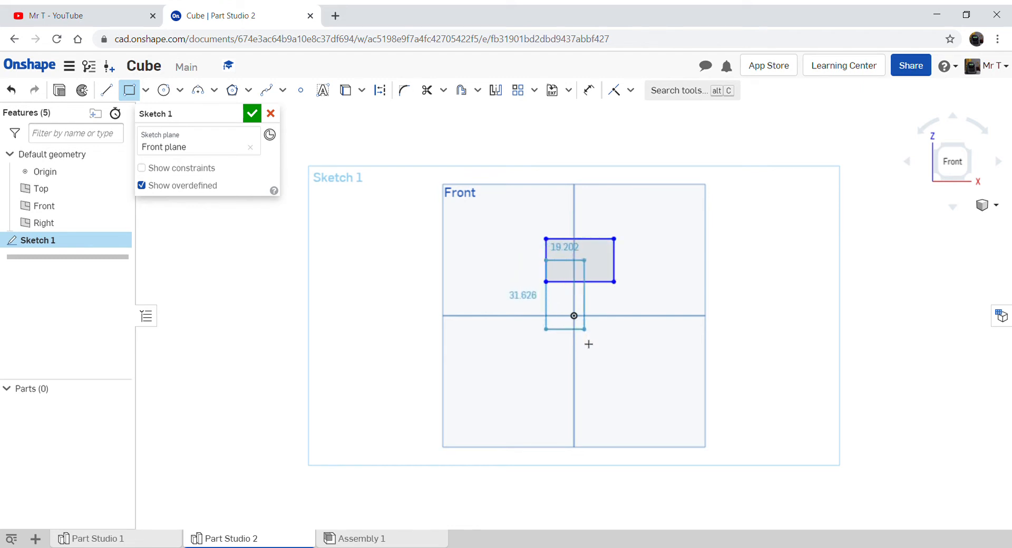
pyautogui.click(587, 381)
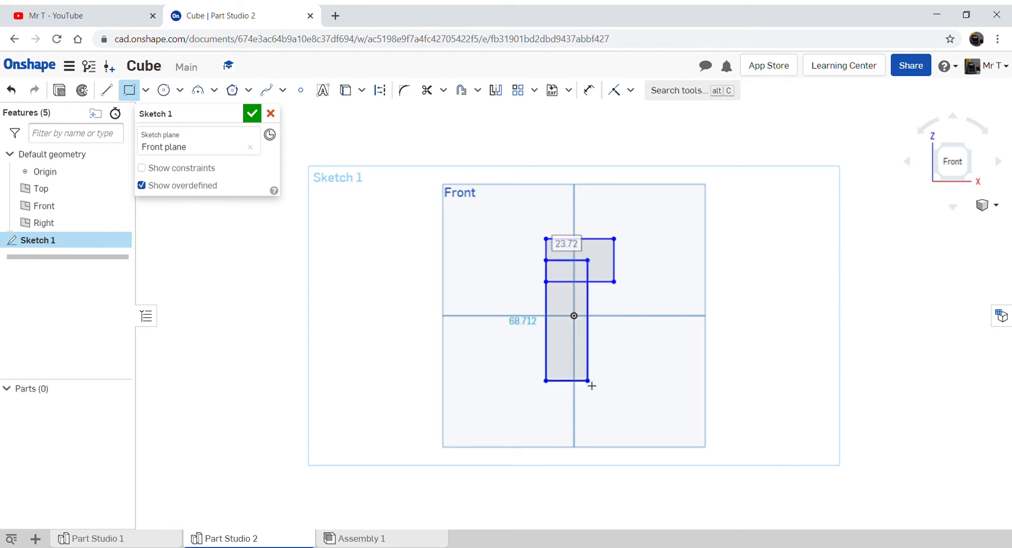
# Step: Trim the line segments inside the overlap of the two rectangles to leave a single L-shaped outline
pyautogui.click(427, 90)
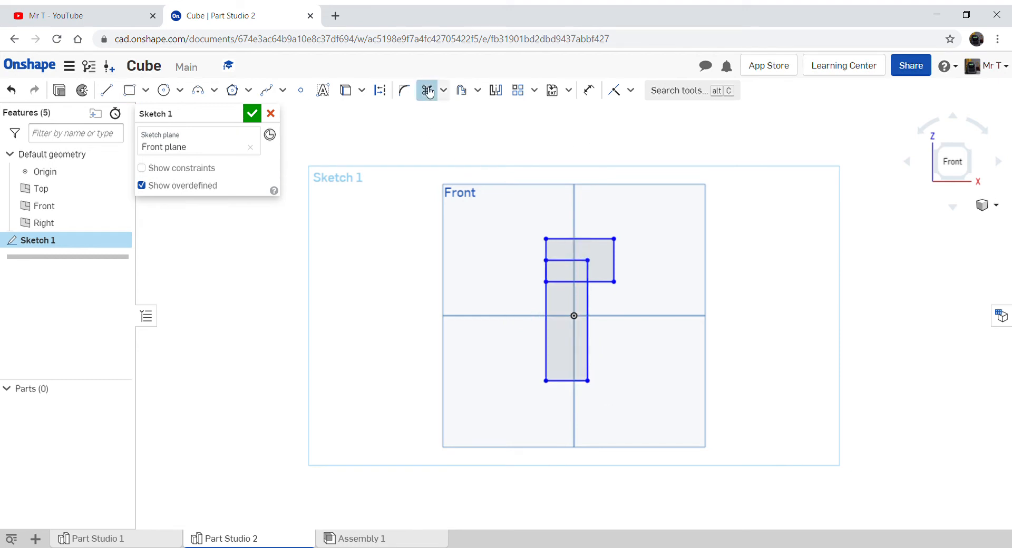
pyautogui.click(576, 261)
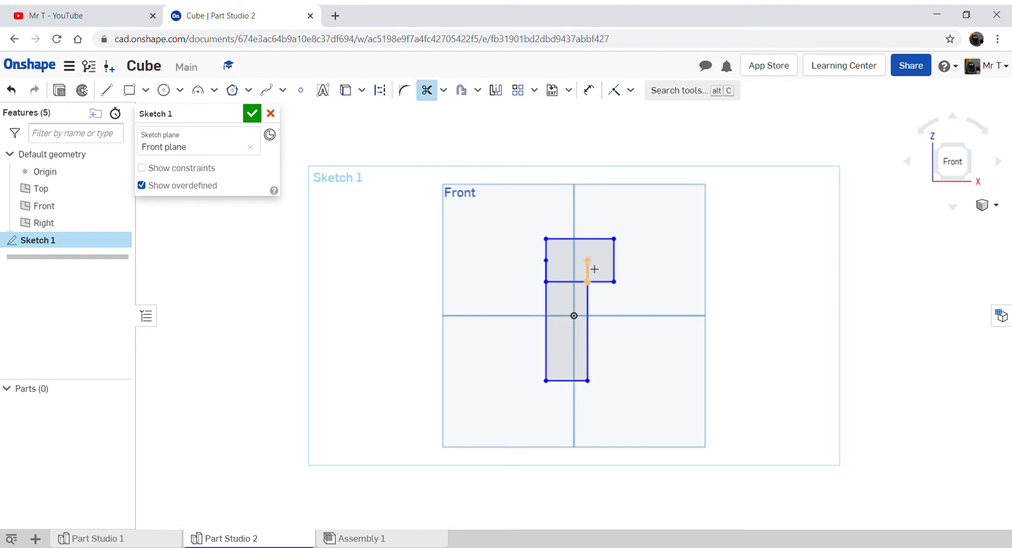
pyautogui.click(591, 273)
pyautogui.click(575, 283)
pyautogui.press('Escape')
# Step: Undo the trims and both rectangles to return to an empty sketch
pyautogui.hotkey('ctrl', 'z')
pyautogui.hotkey('ctrl', 'z')
pyautogui.hotkey('ctrl', 'z')
pyautogui.hotkey('ctrl', 'z')
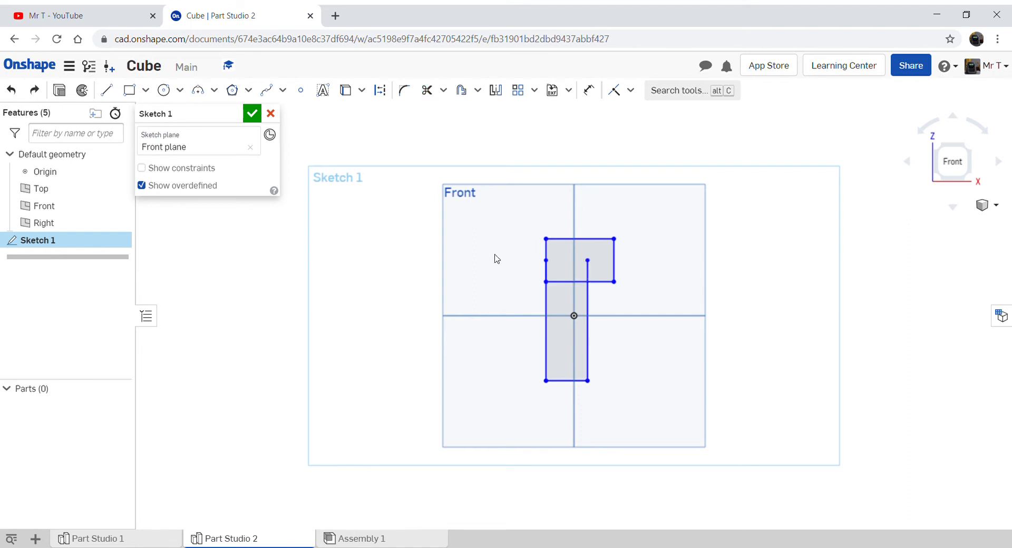
pyautogui.hotkey('ctrl', 'z')
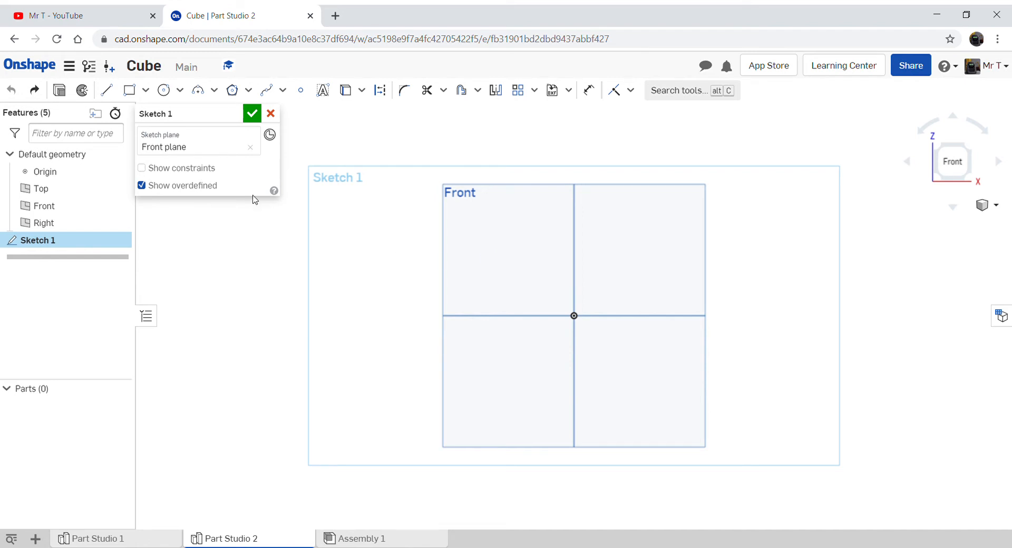
# Step: Sketch a vertical line passing through the origin and dimension its length to 40 mm
pyautogui.click(107, 92)
pyautogui.click(575, 273)
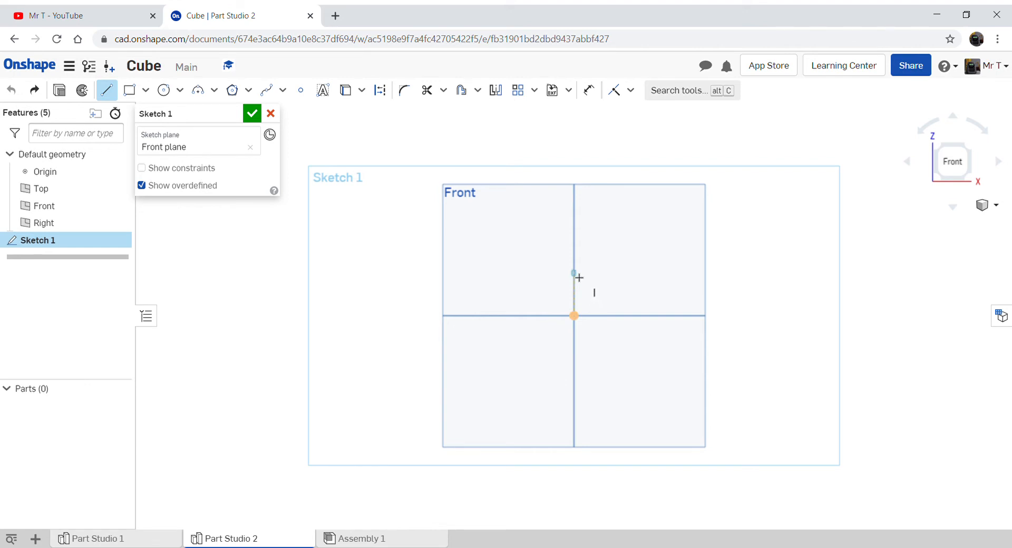
pyautogui.click(574, 351)
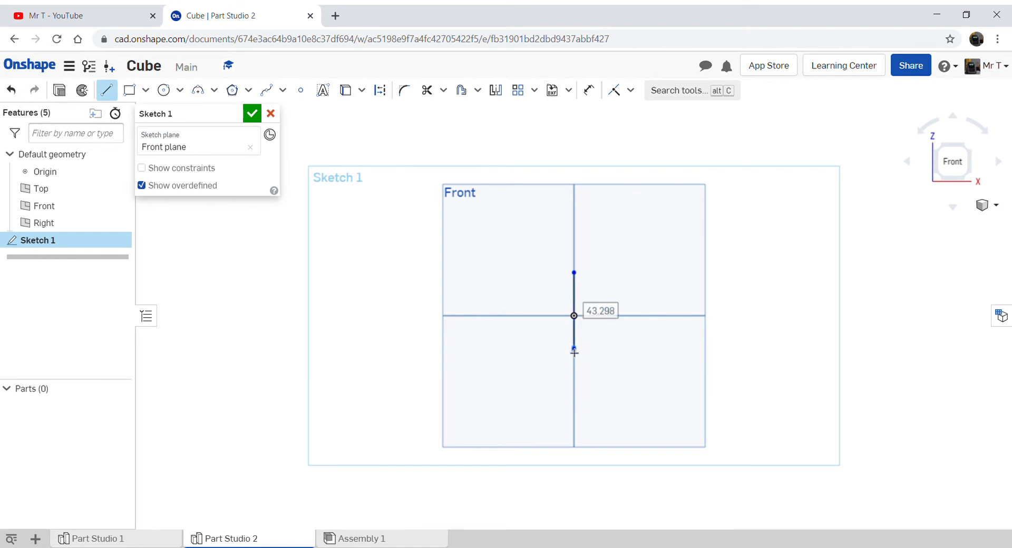
pyautogui.press('d')
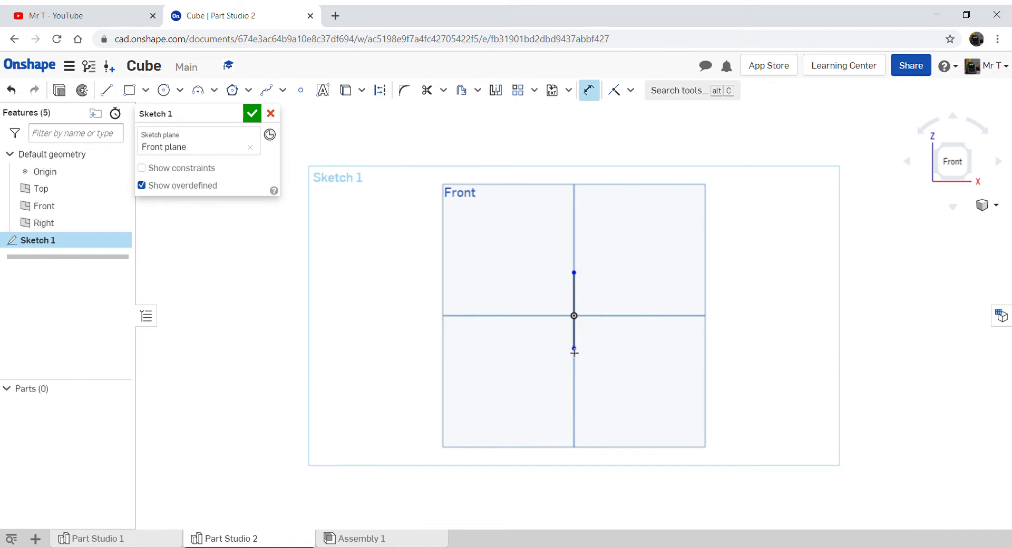
pyautogui.click(574, 340)
pyautogui.click(544, 342)
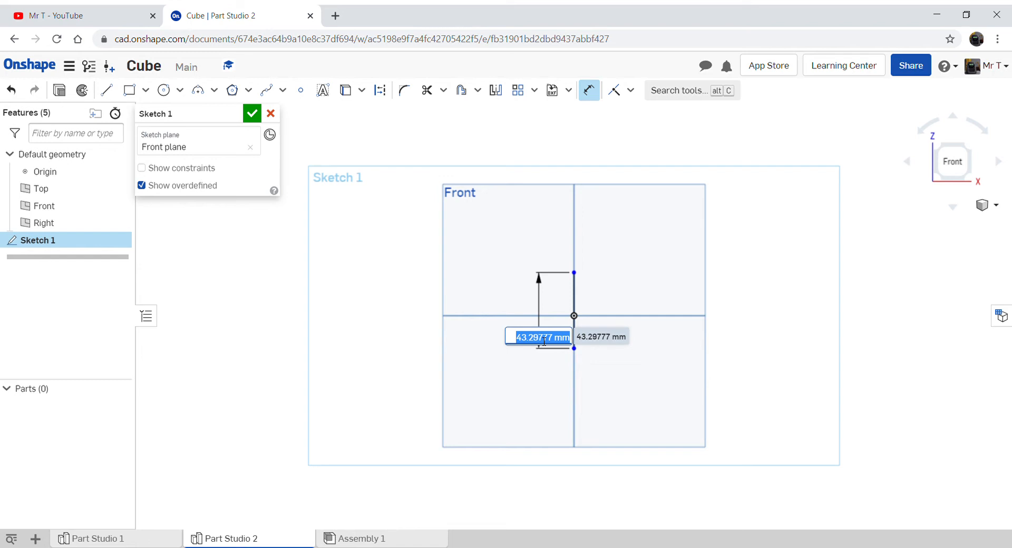
pyautogui.write('40')
pyautogui.press('Return')
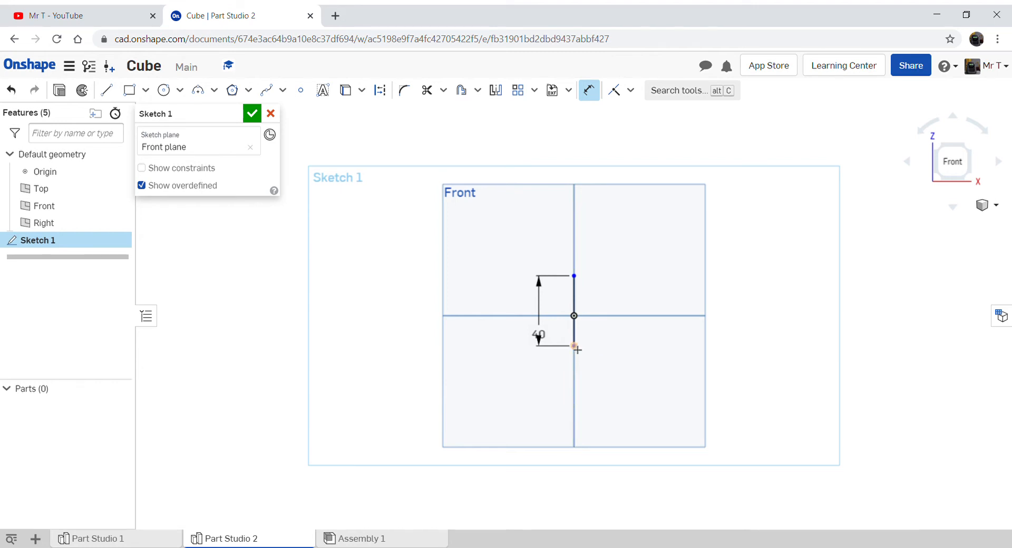
# Step: Sketch a horizontal line to the right from the vertical line's lower end and dimension it to 10 mm
pyautogui.click(106, 90)
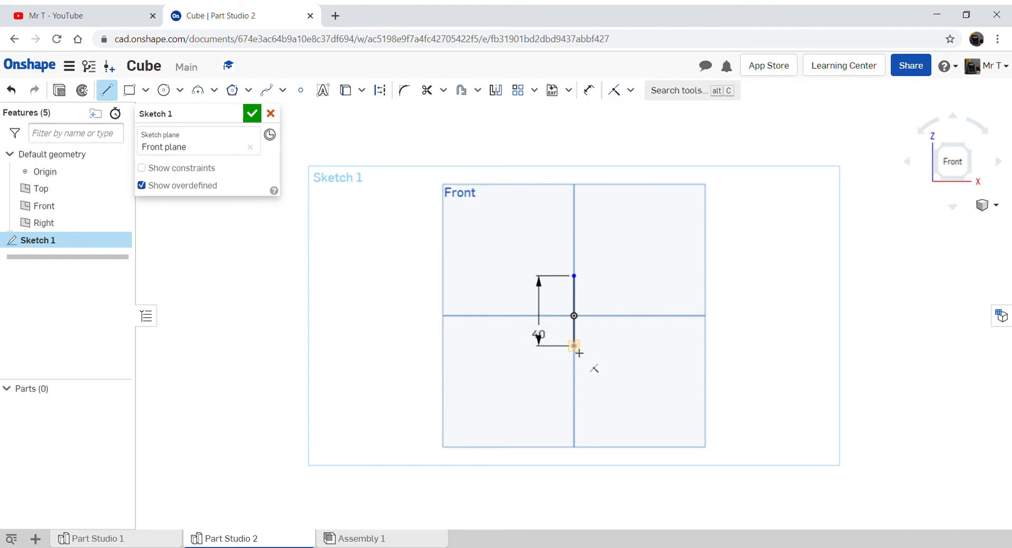
pyautogui.click(575, 347)
pyautogui.click(594, 346)
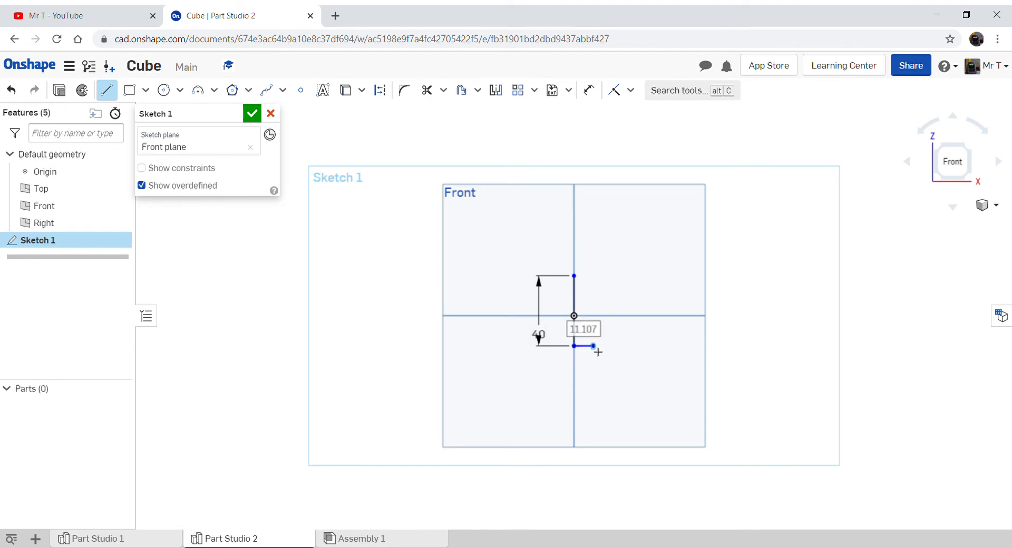
pyautogui.press('d')
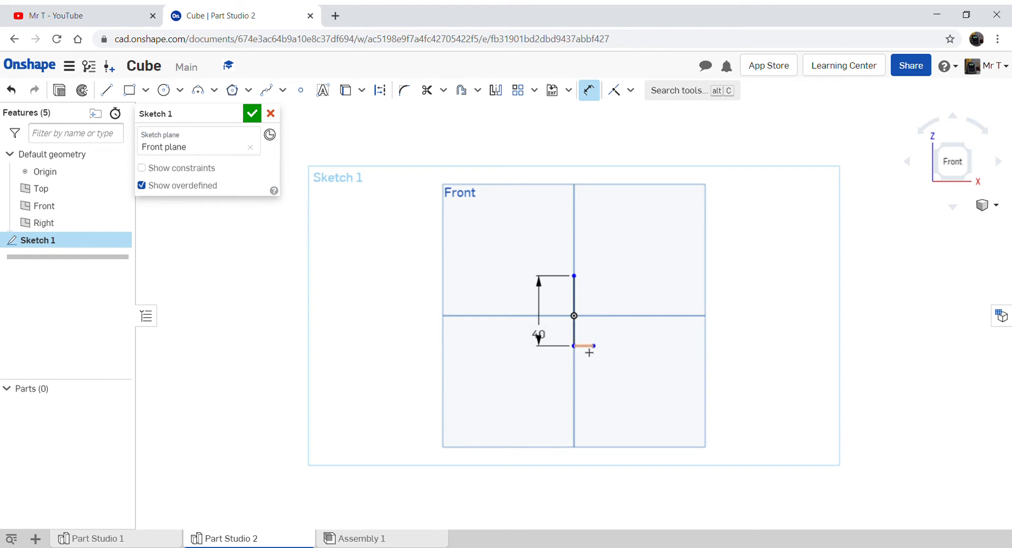
pyautogui.click(589, 352)
pyautogui.click(589, 373)
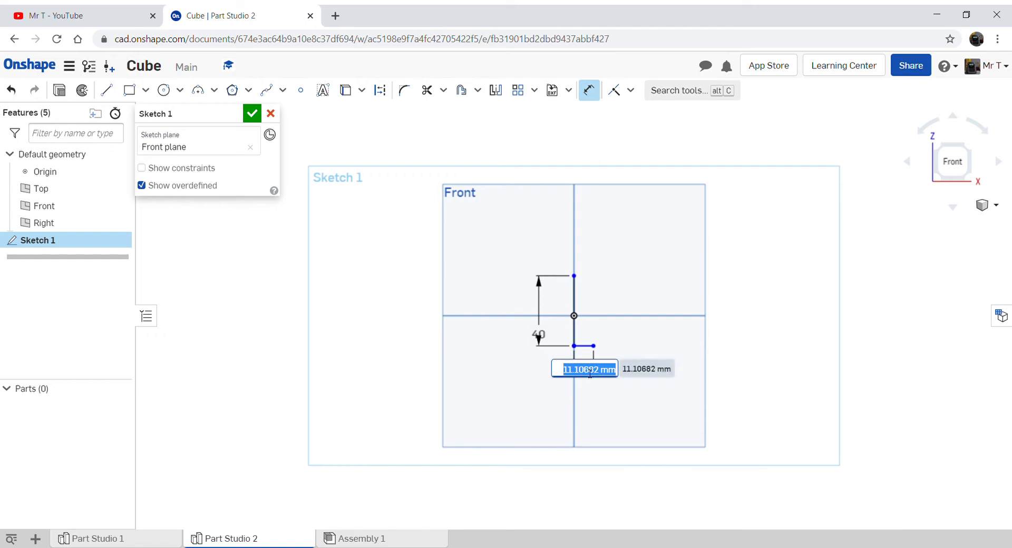
pyautogui.write('10')
pyautogui.press('Return')
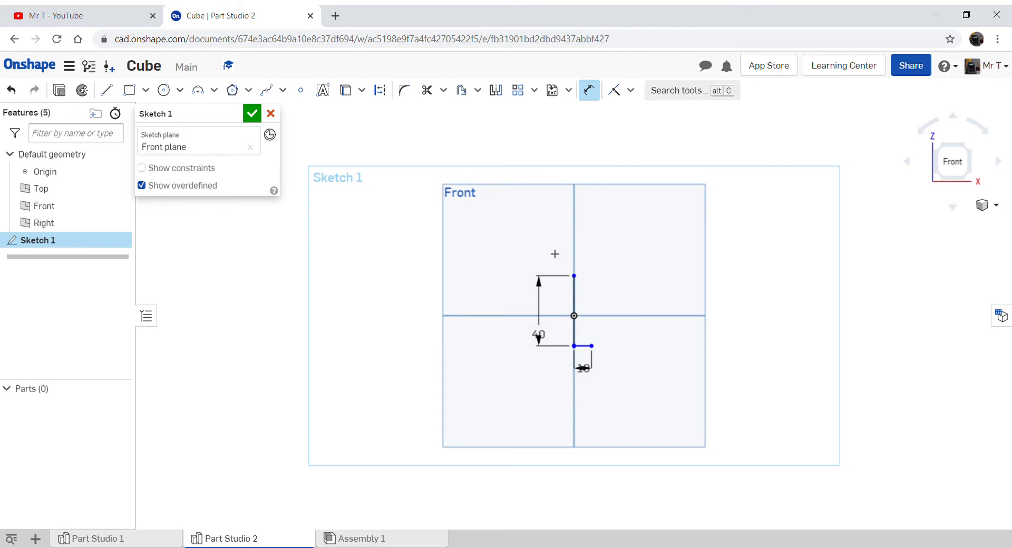
# Step: Sketch a horizontal line to the right from the vertical line's upper end and dimension it to 15 mm
pyautogui.click(108, 92)
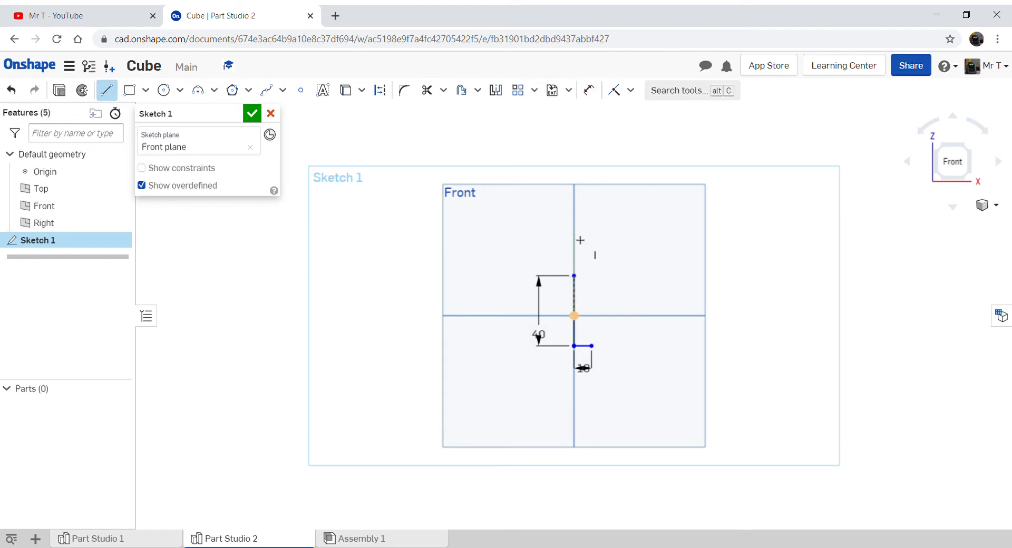
pyautogui.click(575, 277)
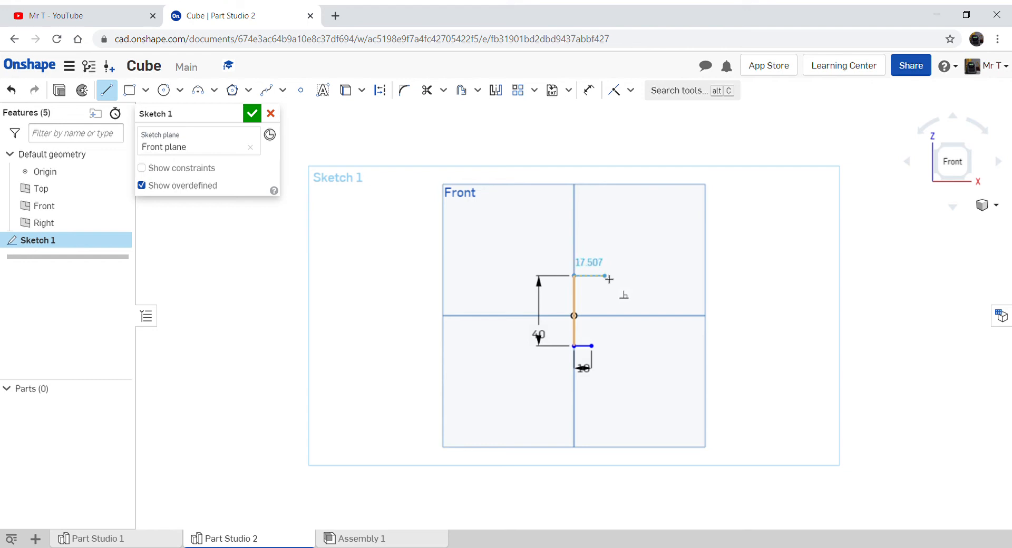
pyautogui.click(606, 277)
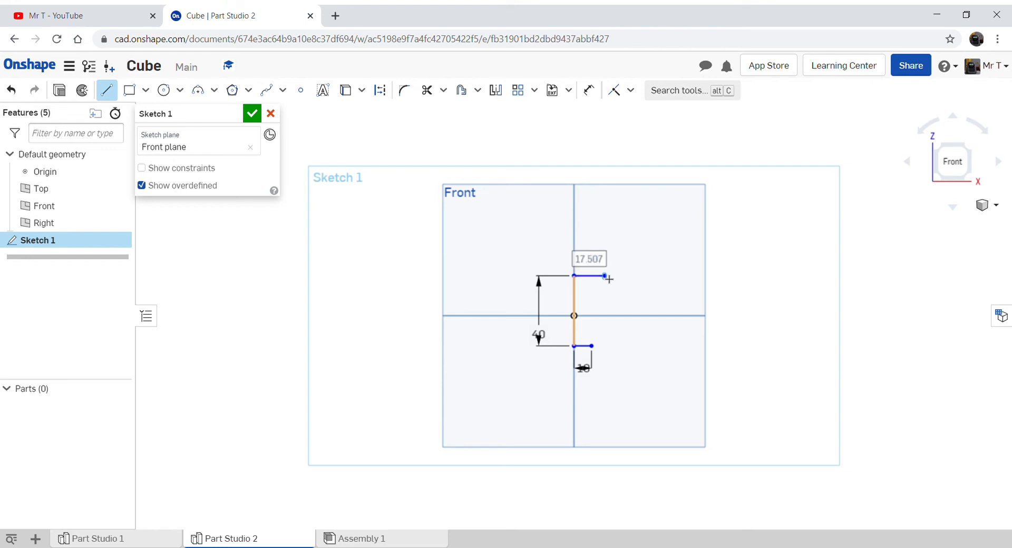
pyautogui.press('d')
pyautogui.click(594, 276)
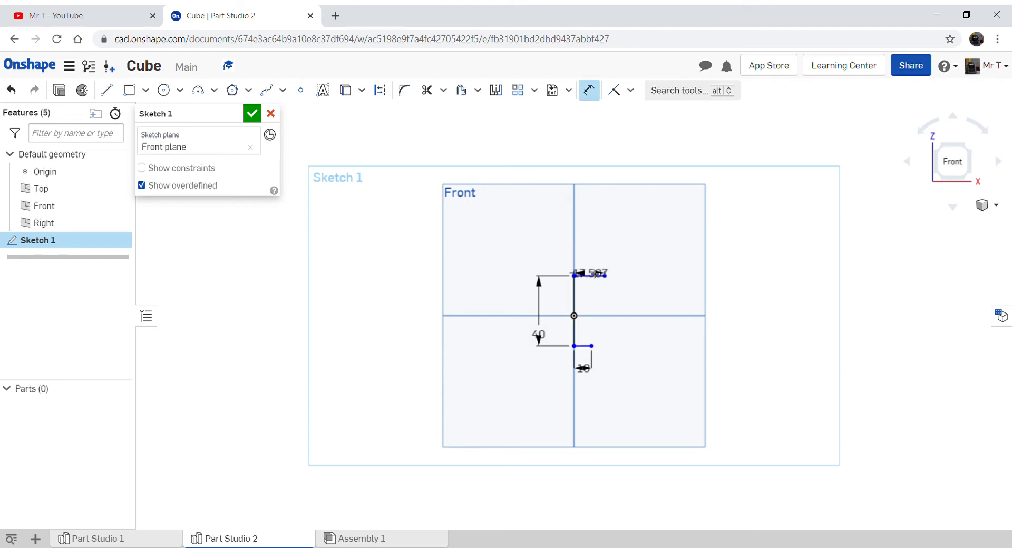
pyautogui.click(596, 256)
pyautogui.write('1')
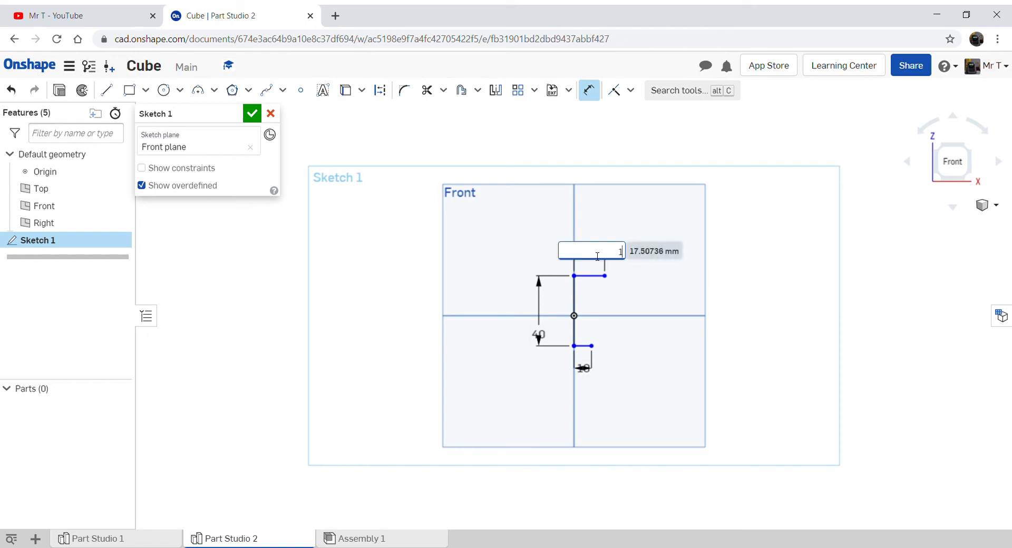
pyautogui.write('5')
pyautogui.press('Return')
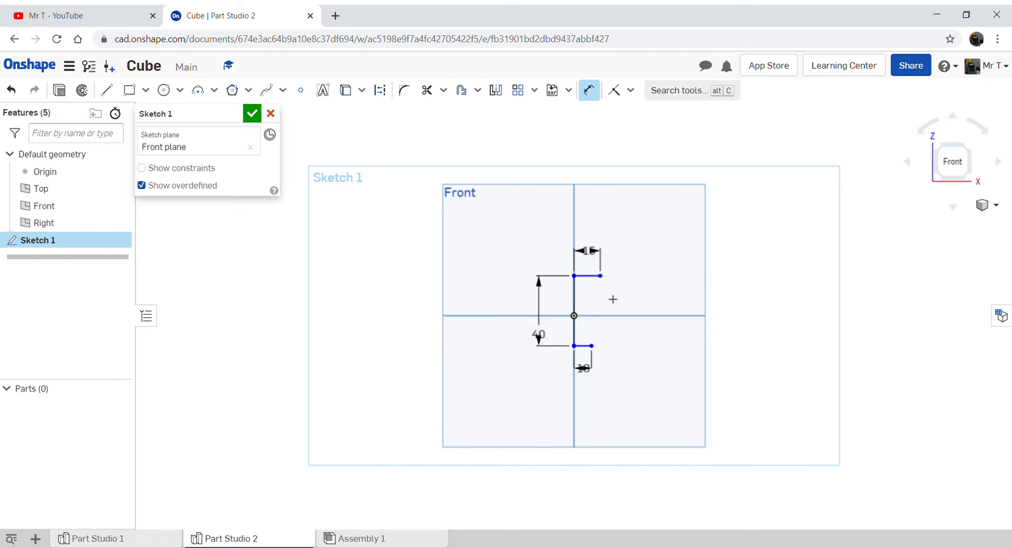
# Step: Sketch a vertical line downward from the right end of the 15 mm line and dimension it to 10 mm
pyautogui.click(108, 90)
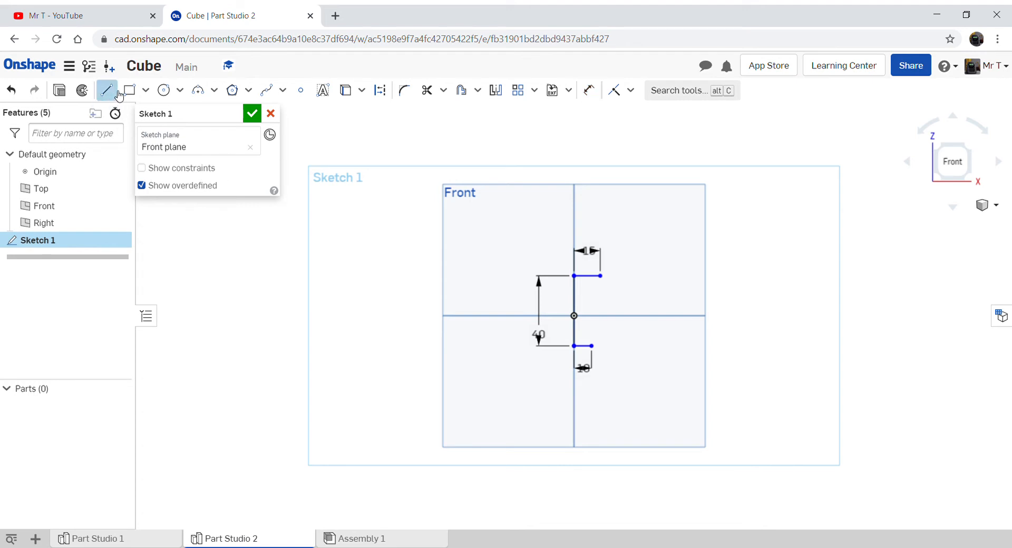
pyautogui.click(600, 276)
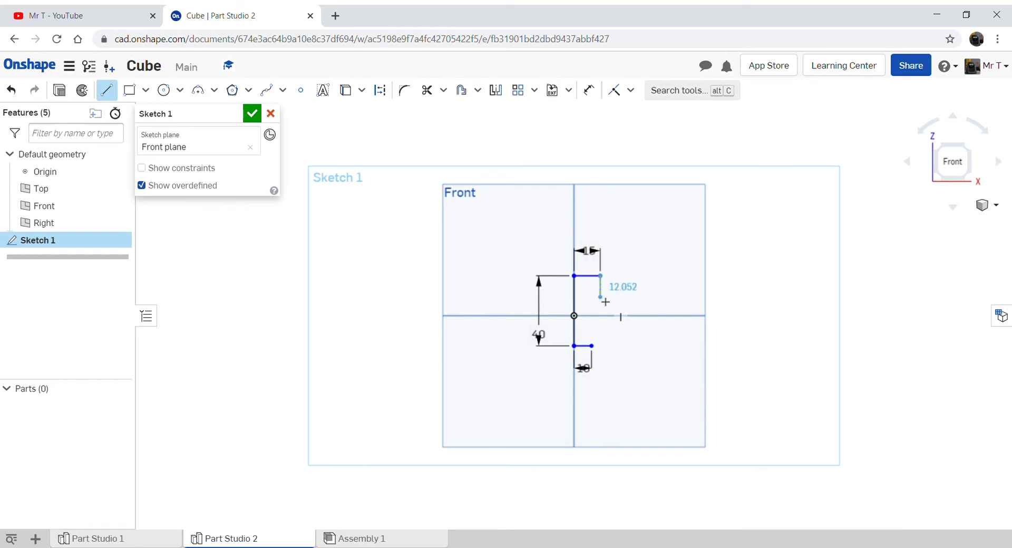
pyautogui.click(606, 302)
pyautogui.press('d')
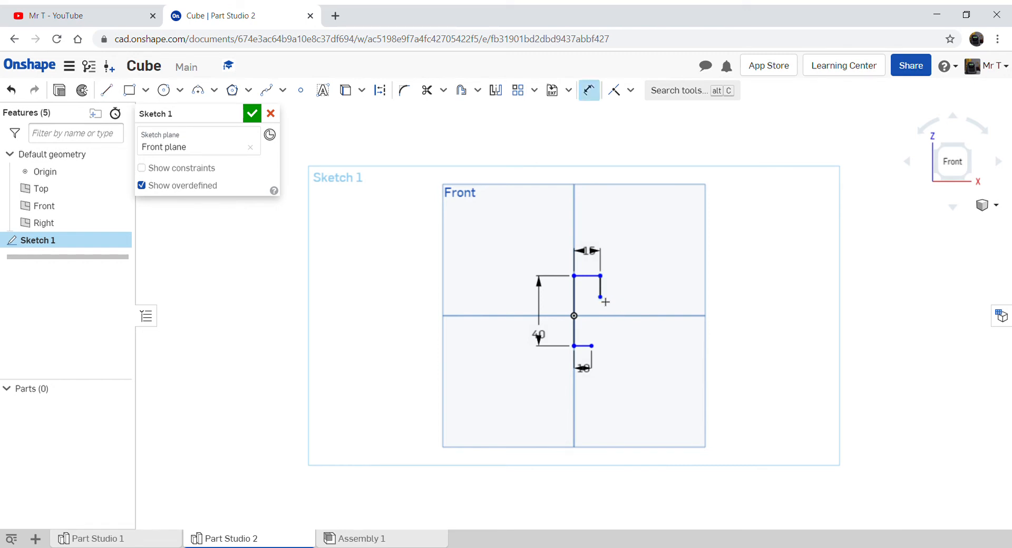
pyautogui.click(602, 293)
pyautogui.click(626, 291)
pyautogui.write('10')
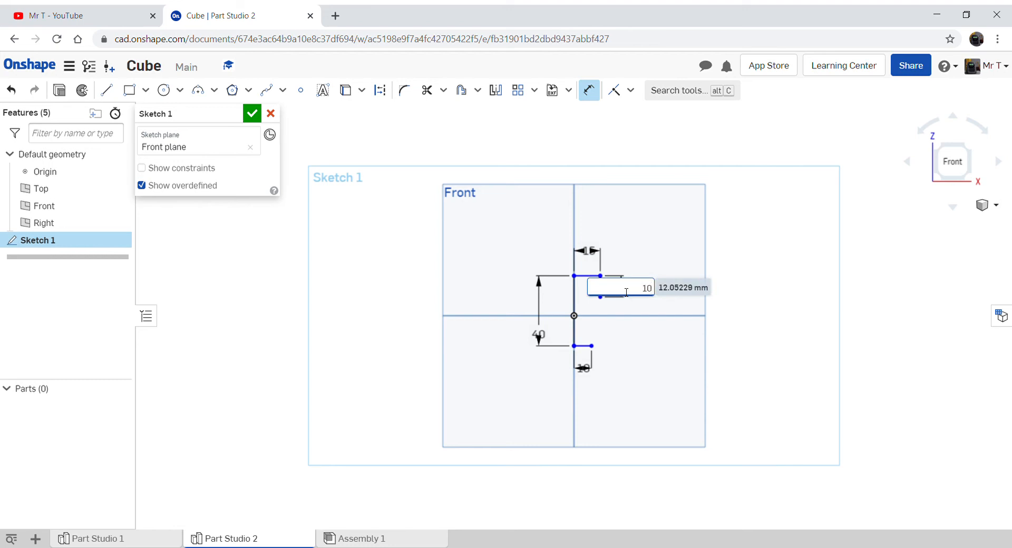
pyautogui.press('Return')
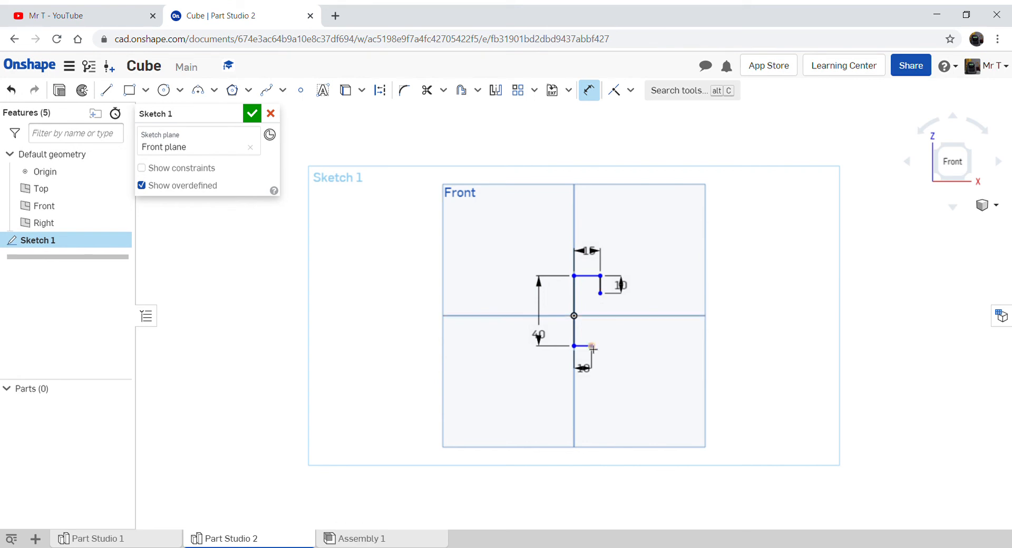
# Step: Sketch a short horizontal line to the left from the lower end of the 10 mm vertical line and dimension it to 5 mm
pyautogui.click(107, 90)
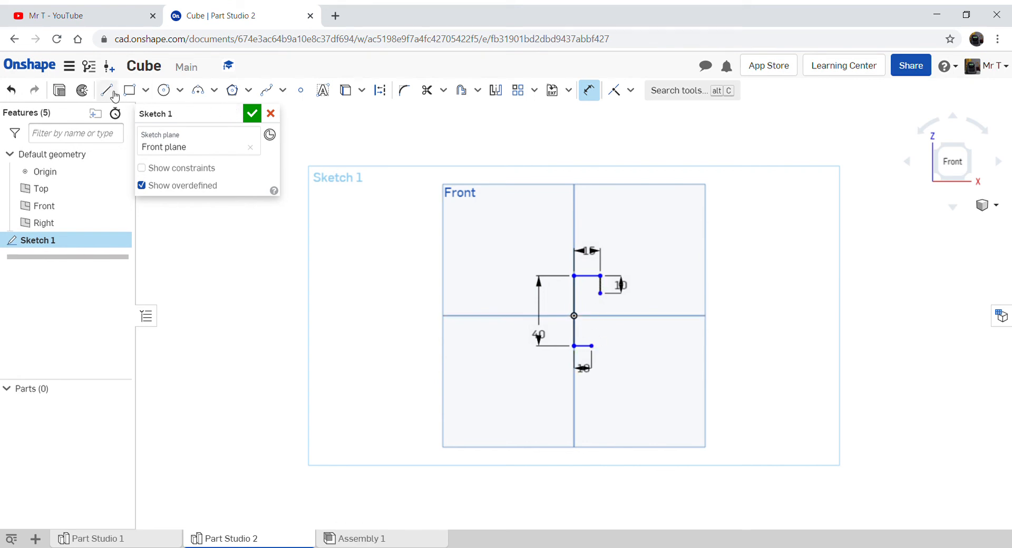
pyautogui.click(600, 293)
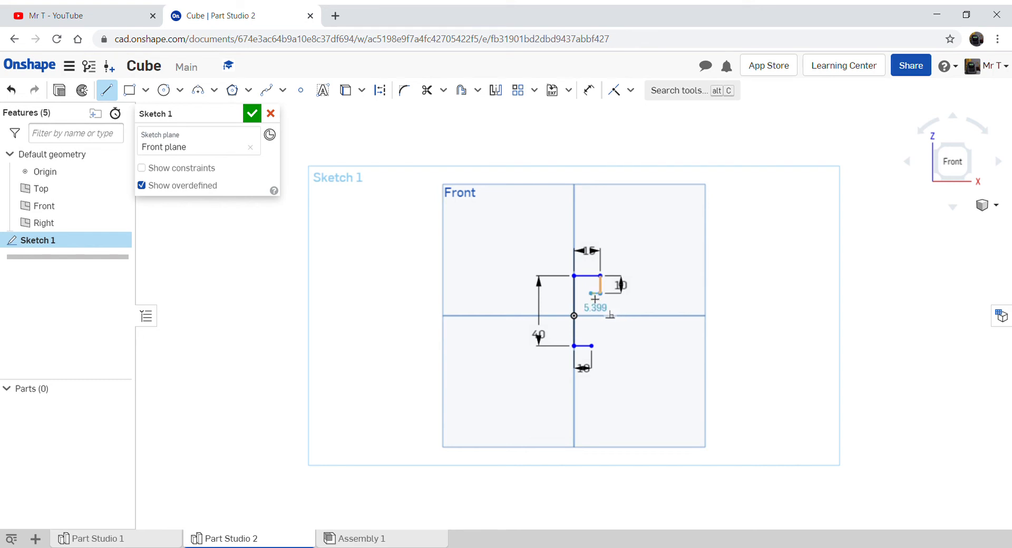
pyautogui.click(595, 299)
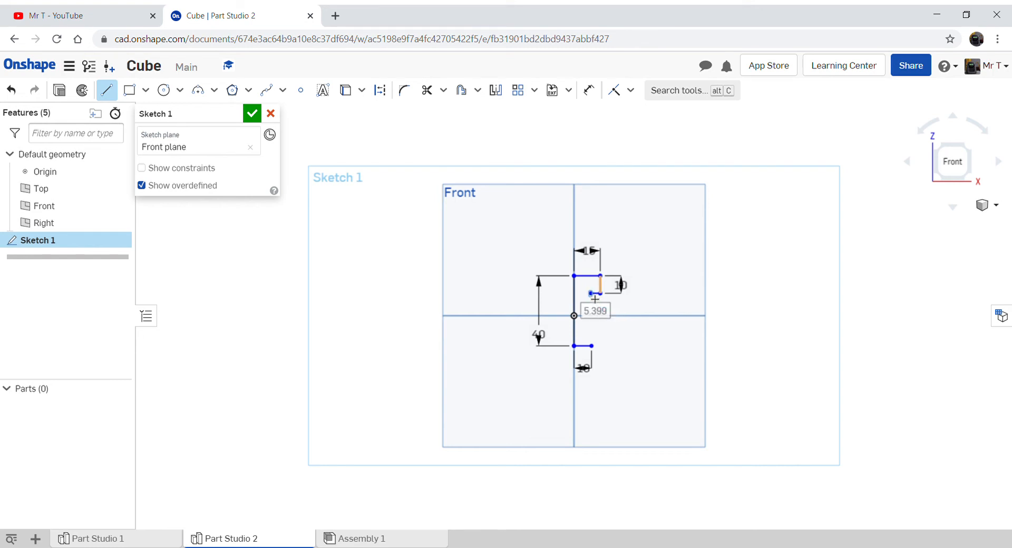
pyautogui.press('d')
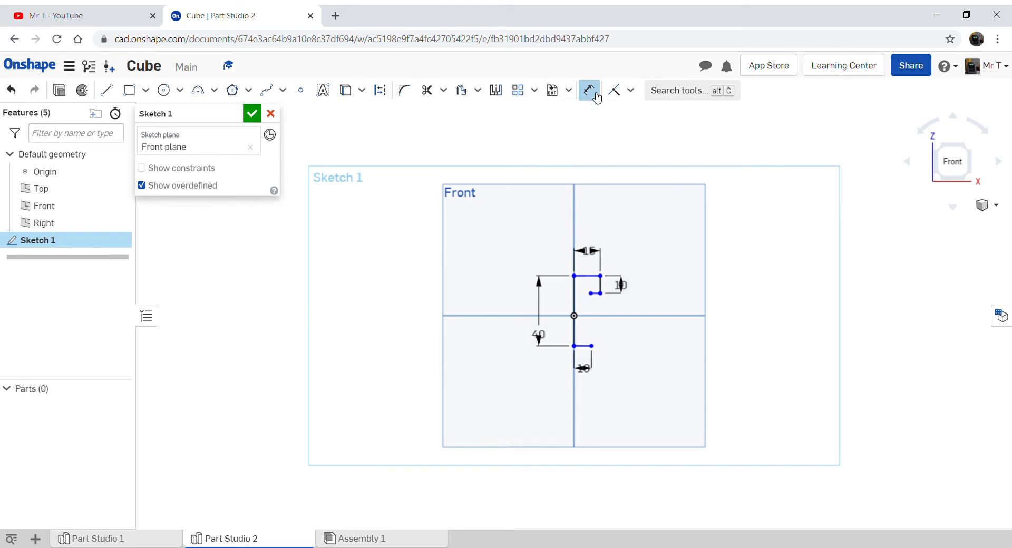
pyautogui.moveTo(489, 219)
pyautogui.mouseDown()
pyautogui.moveTo(654, 319)
pyautogui.moveTo(660, 434)
pyautogui.mouseUp()
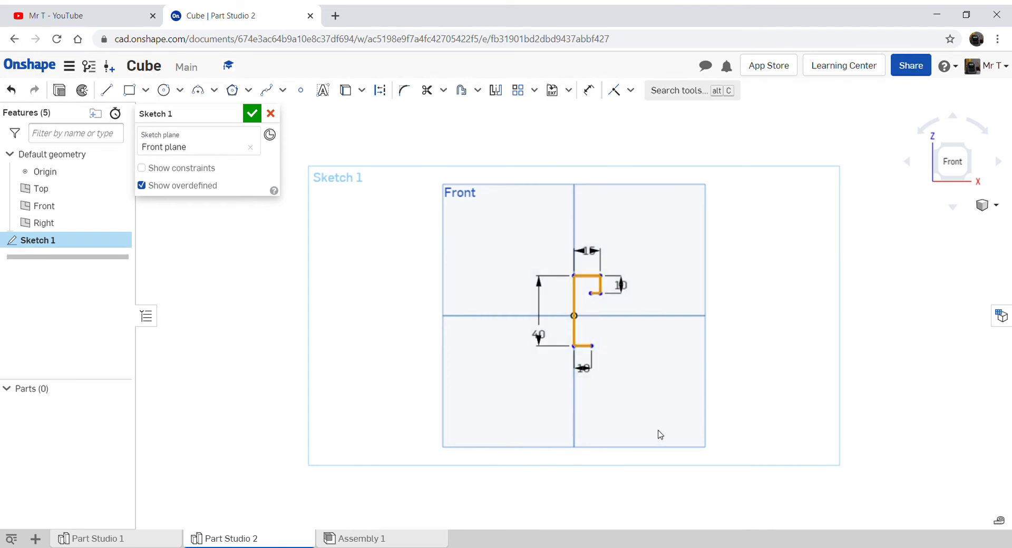
pyautogui.click(996, 209)
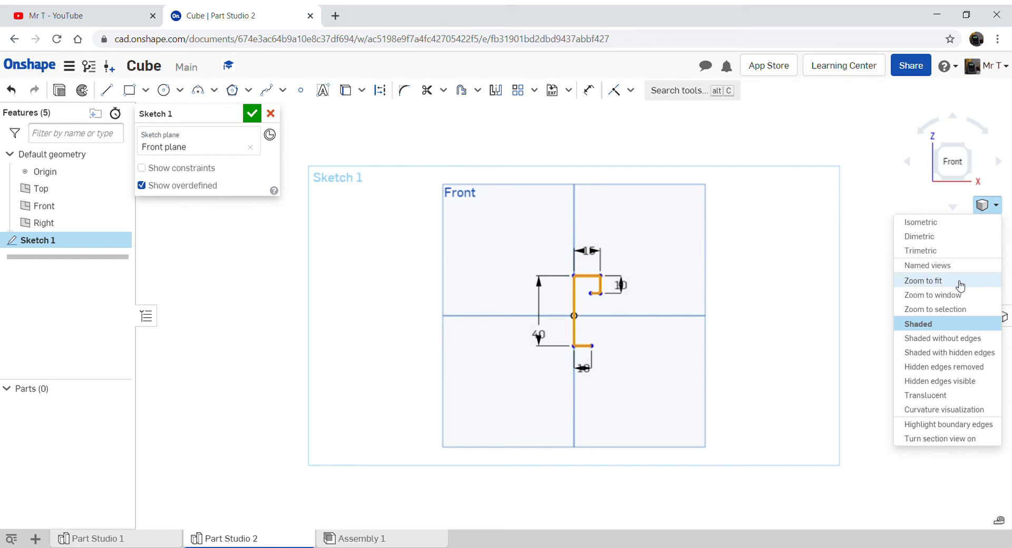
pyautogui.click(948, 310)
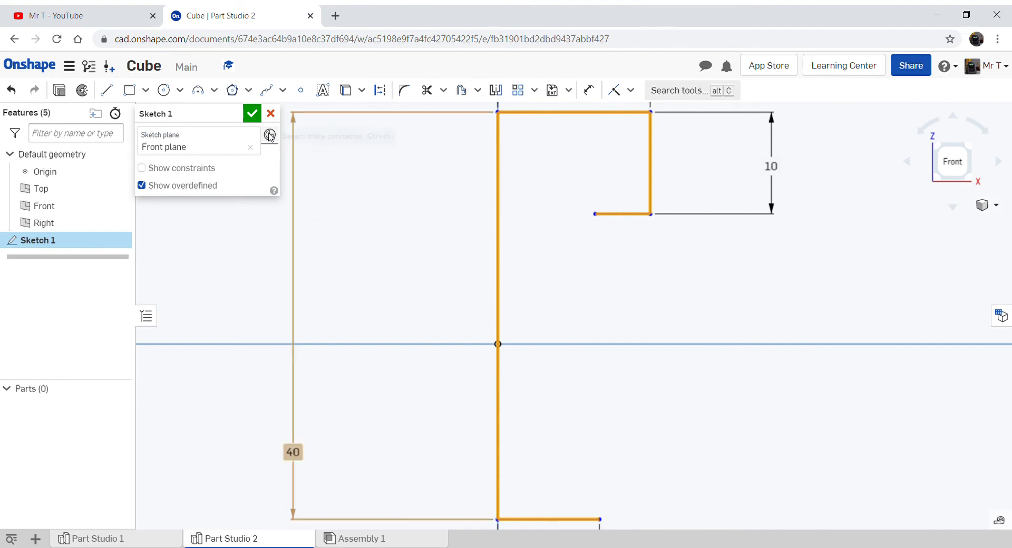
pyautogui.click(600, 91)
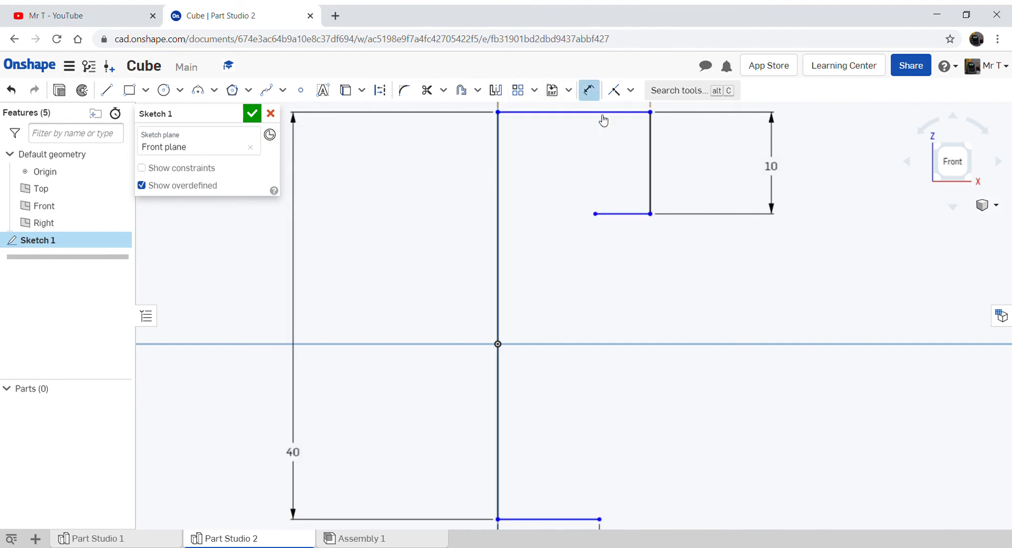
pyautogui.click(633, 219)
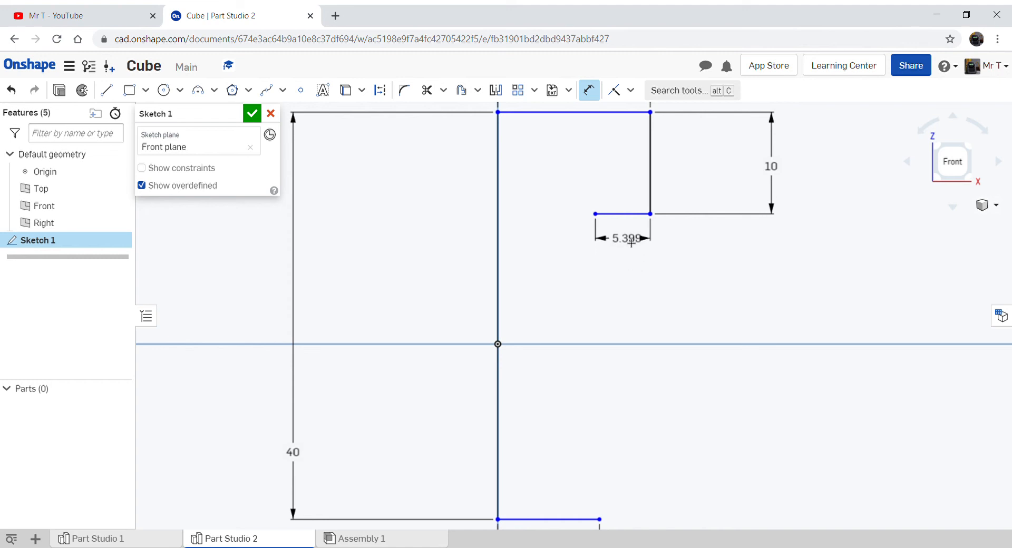
pyautogui.click(632, 243)
pyautogui.write('5')
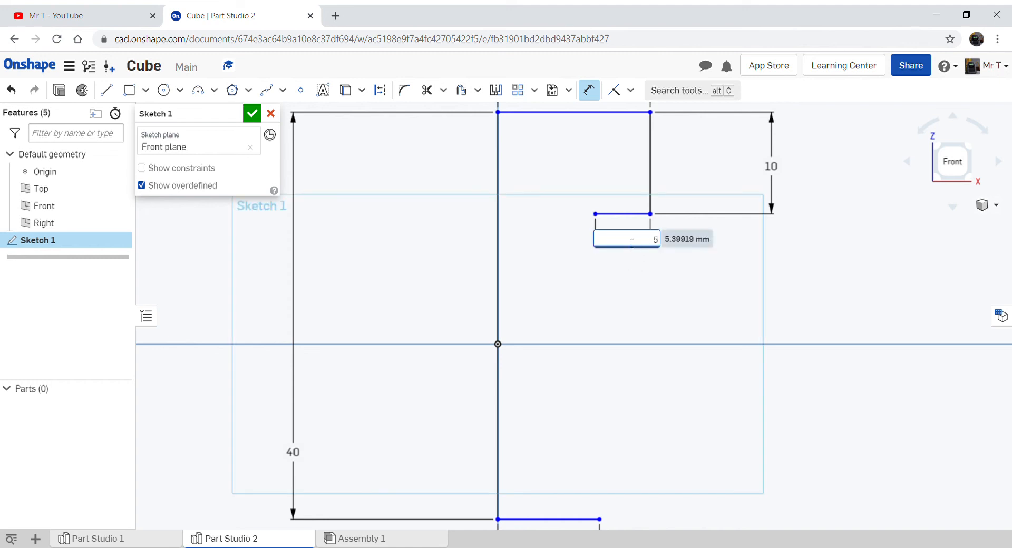
pyautogui.press('Return')
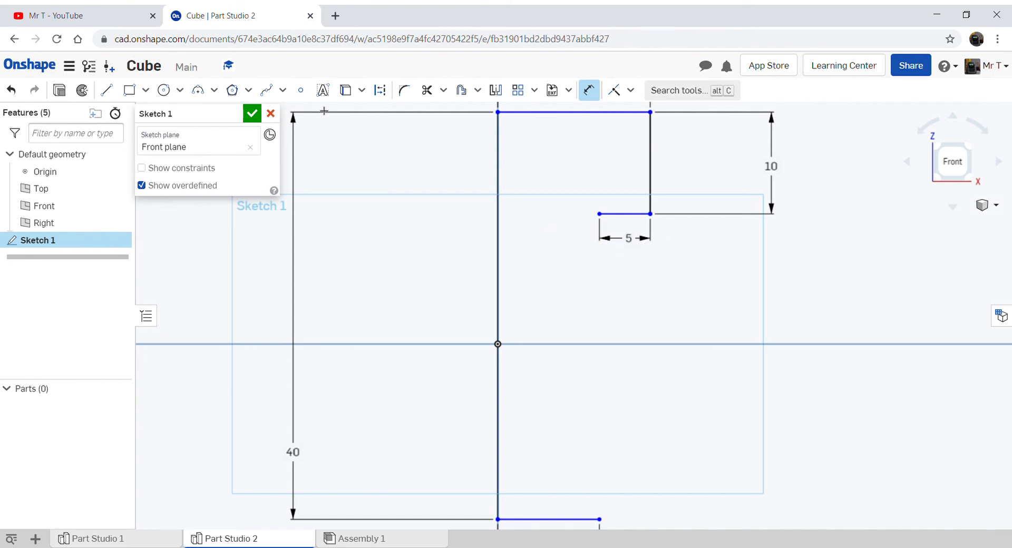
# Step: Close the profile with a vertical line from the lower line's right end to the 5 mm line's left end, and finish the sketch
pyautogui.click(107, 90)
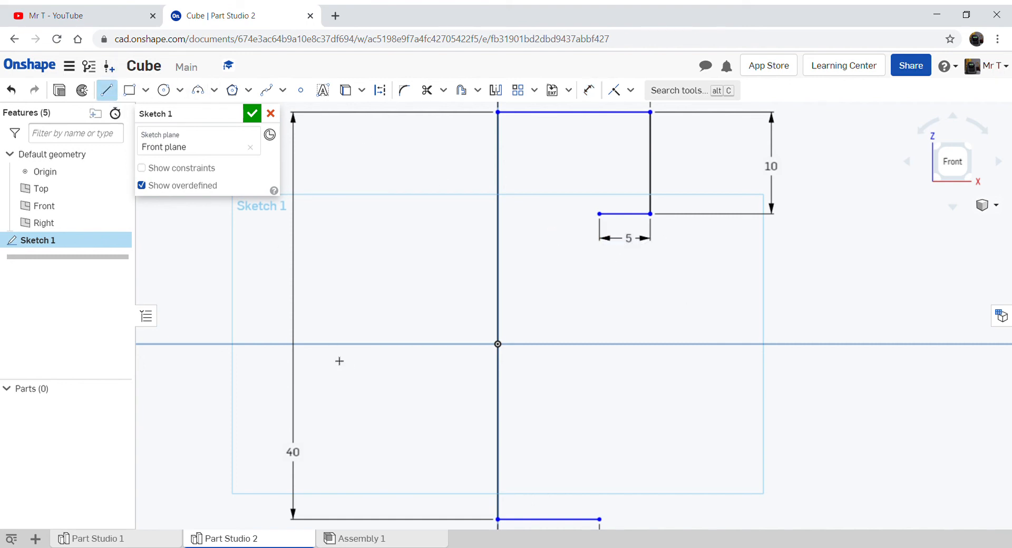
pyautogui.click(599, 520)
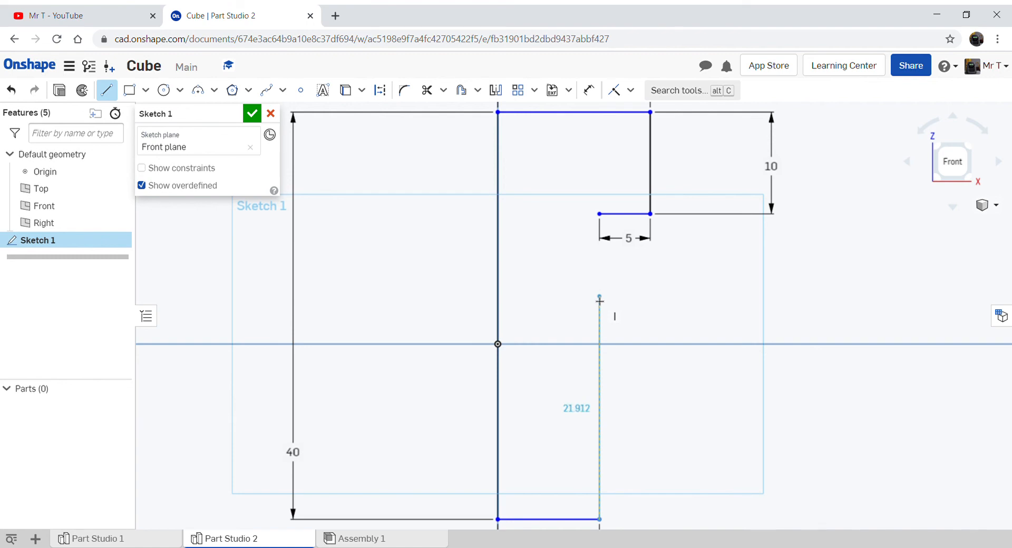
pyautogui.click(603, 218)
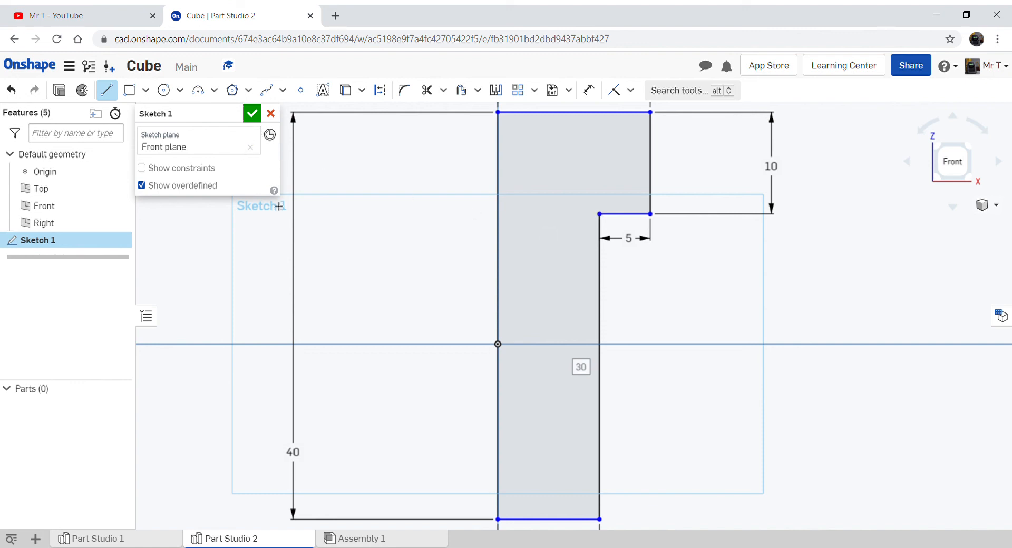
pyautogui.click(251, 115)
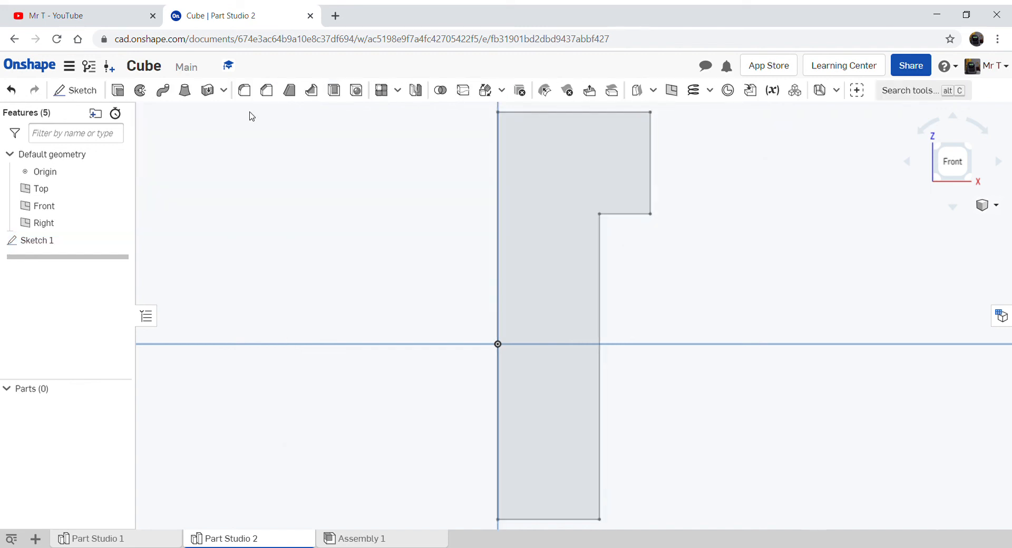
# Step: Revolve the closed profile as a new solid, full turn, about its 40 mm vertical edge
pyautogui.click(973, 149)
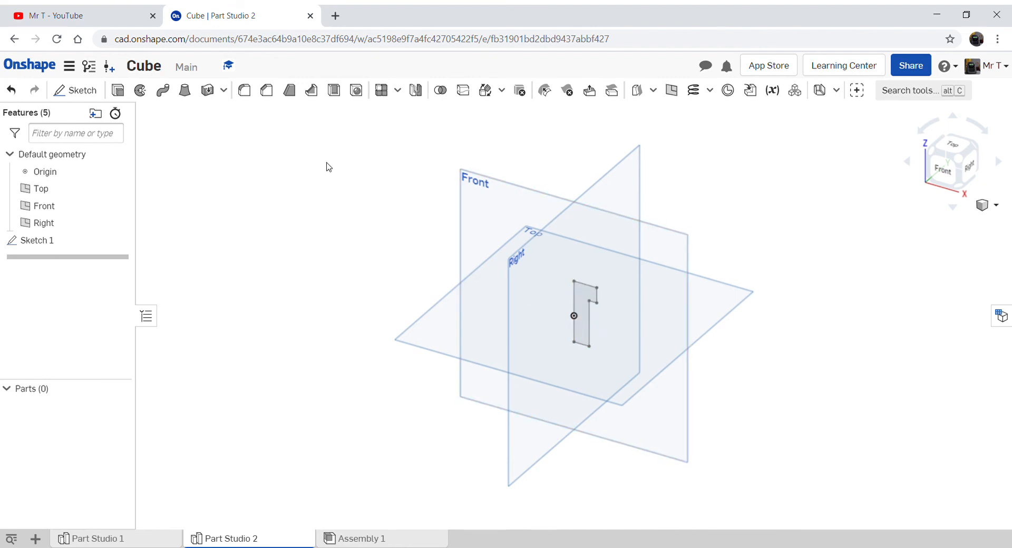
pyautogui.click(144, 91)
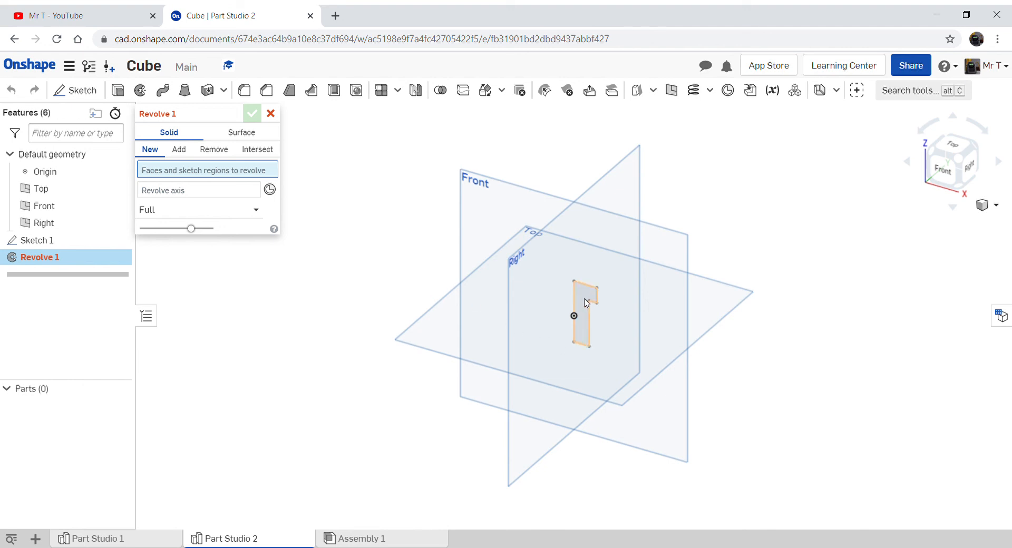
pyautogui.click(586, 303)
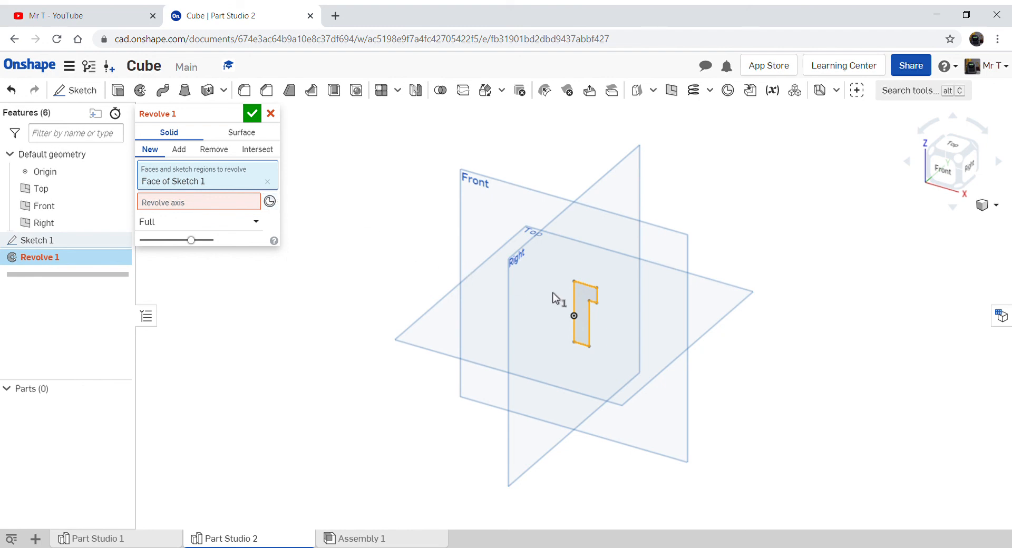
pyautogui.click(232, 206)
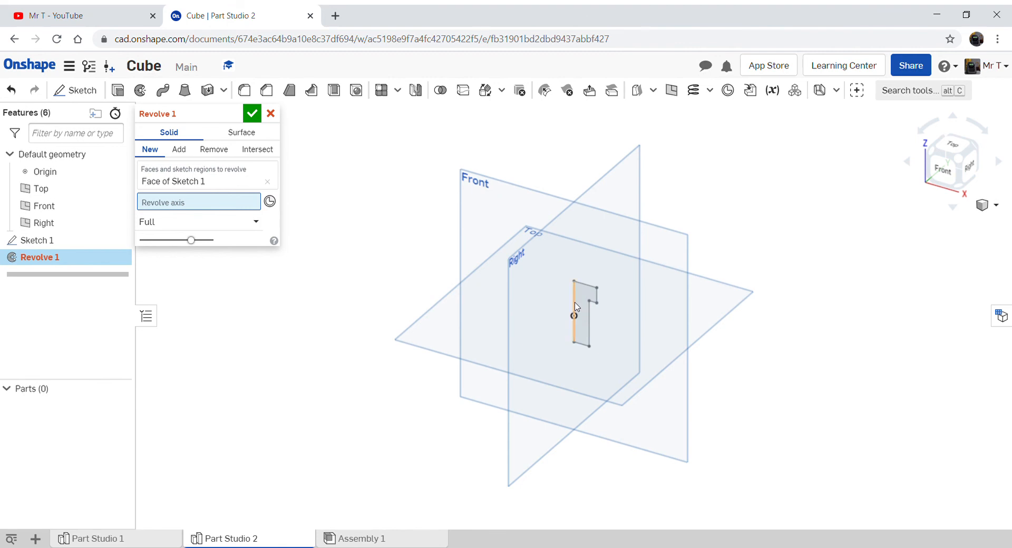
pyautogui.click(574, 307)
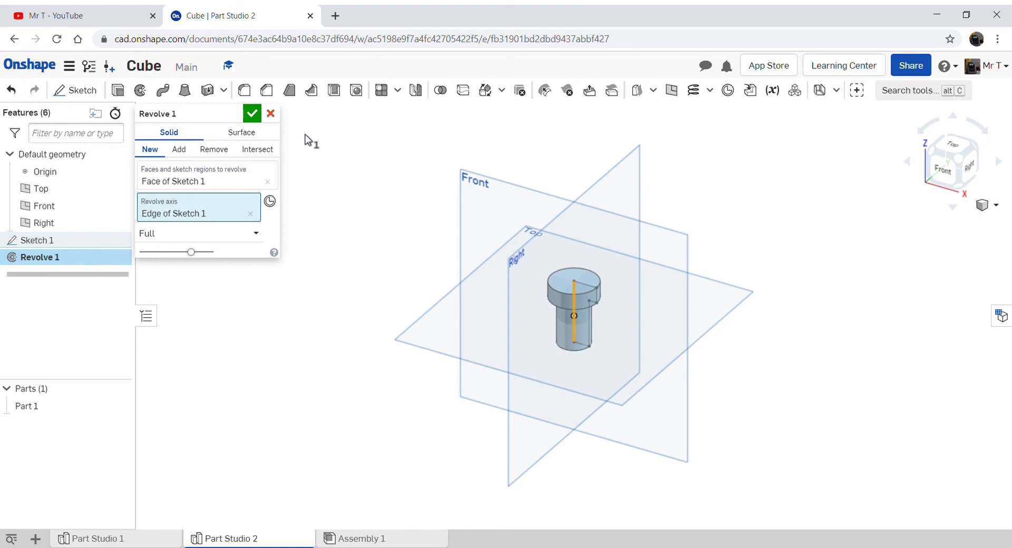
pyautogui.click(253, 116)
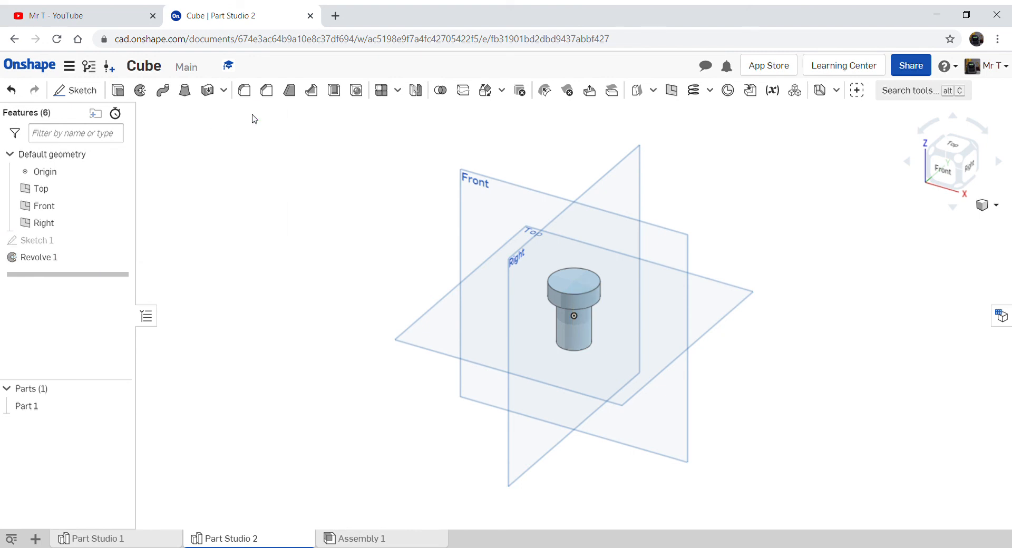
# Step: Chamfer the lower outer edge of the pin's head with an equal distance of 5 mm
pyautogui.moveTo(768, 384); pyautogui.dragTo(770, 331, button='right')
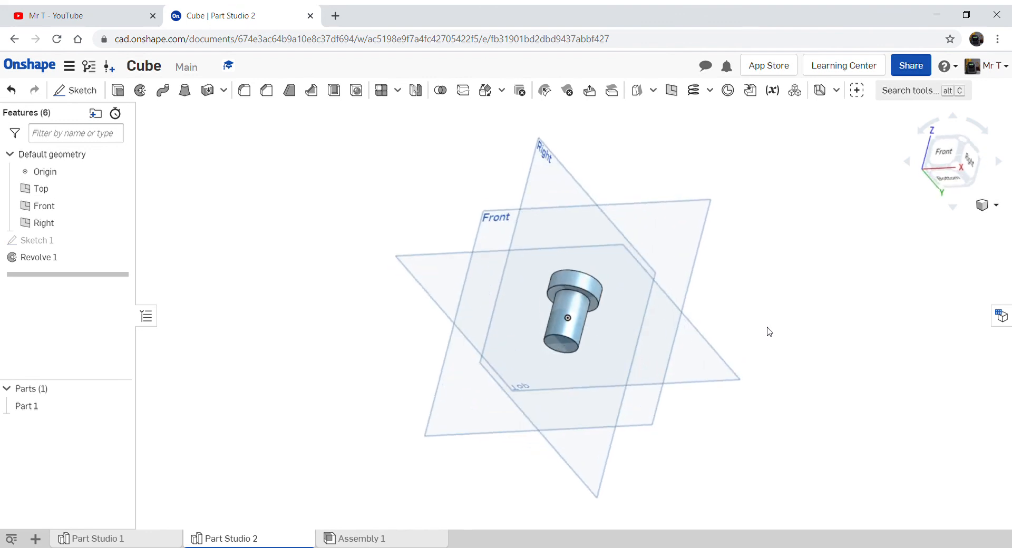
pyautogui.moveTo(769, 332); pyautogui.dragTo(772, 355, button='right')
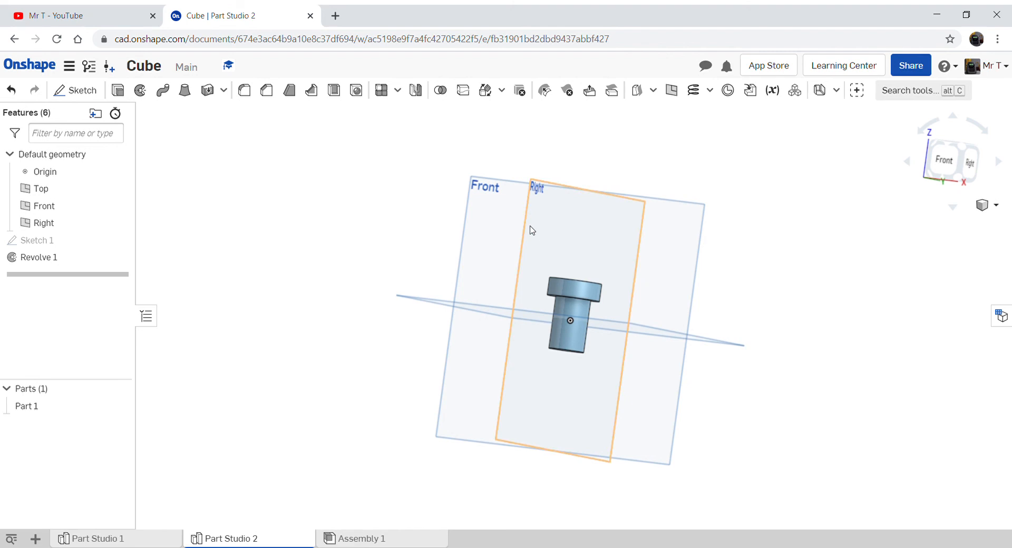
pyautogui.click(267, 91)
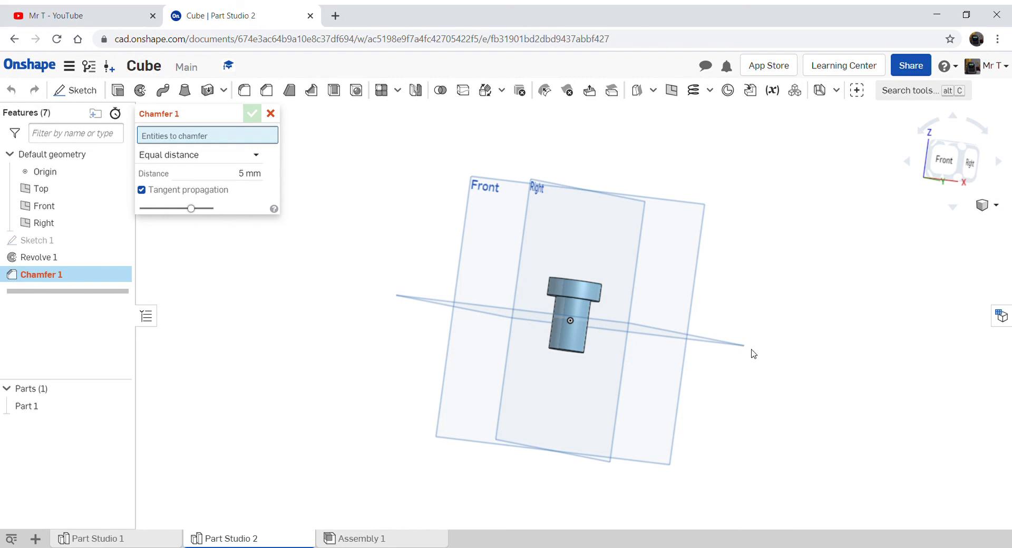
pyautogui.moveTo(729, 370); pyautogui.dragTo(728, 335, button='right')
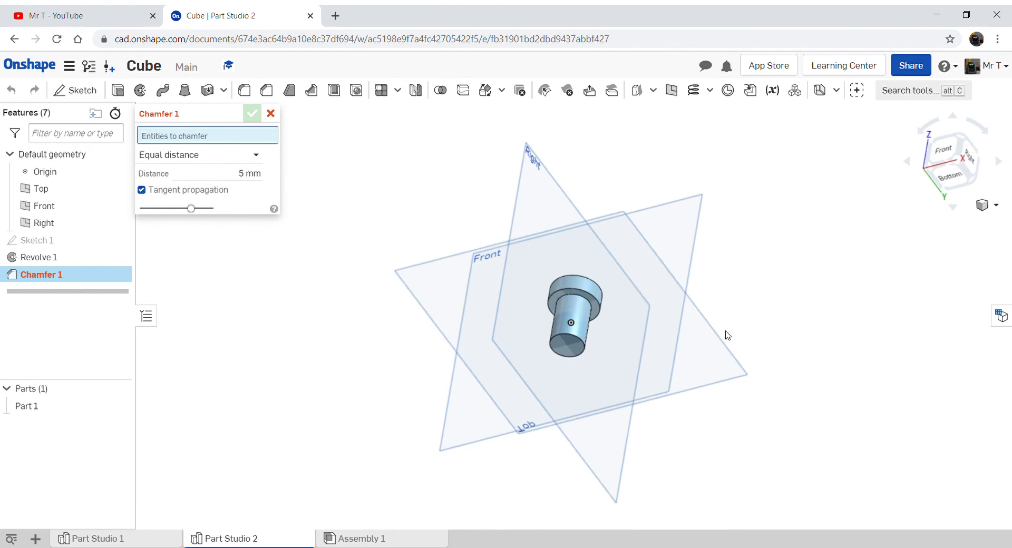
pyautogui.click(592, 299)
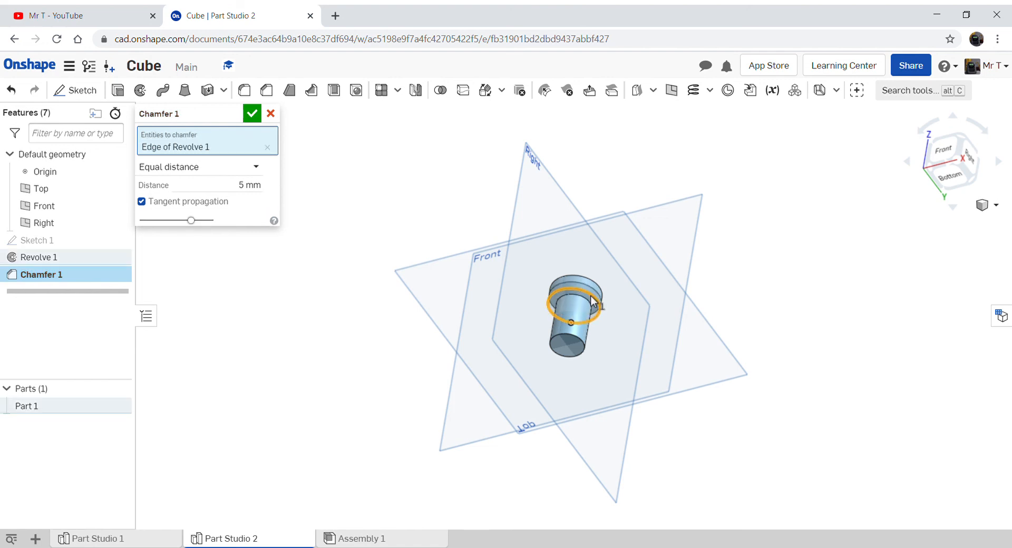
pyautogui.moveTo(781, 269); pyautogui.dragTo(778, 288, button='right')
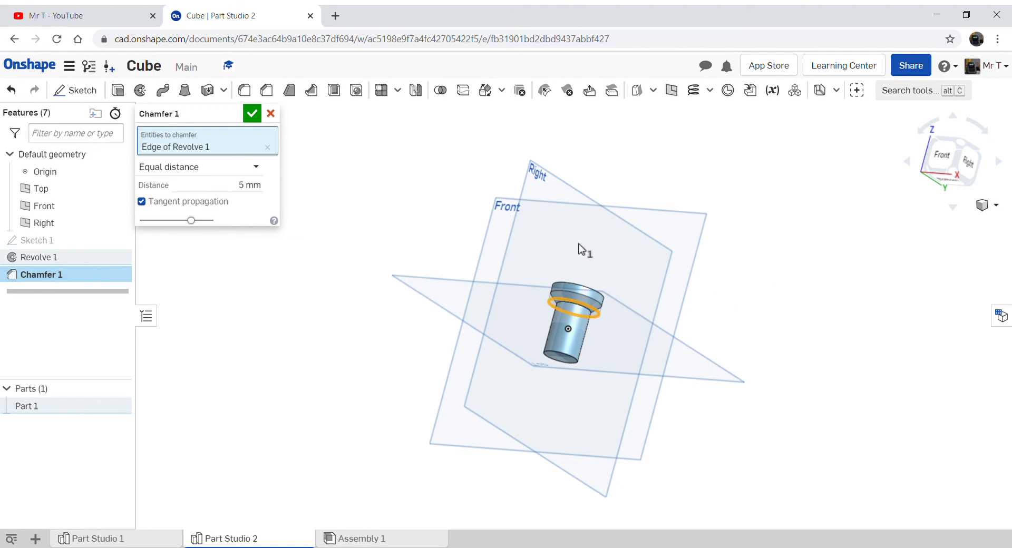
pyautogui.click(252, 114)
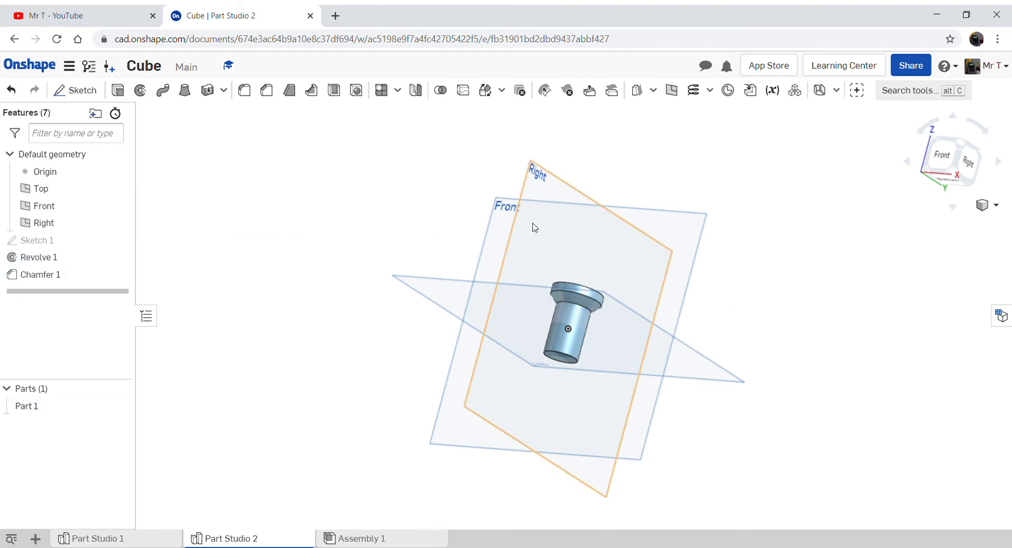
# Step: View the cube in Part Studio 1 for comparison and return to Part Studio 2
pyautogui.click(146, 541)
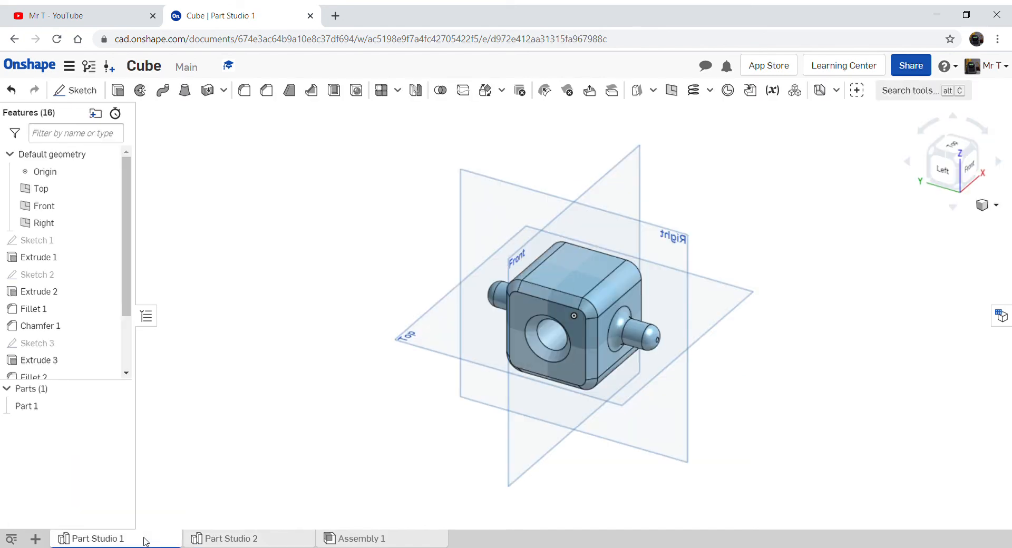
pyautogui.click(272, 541)
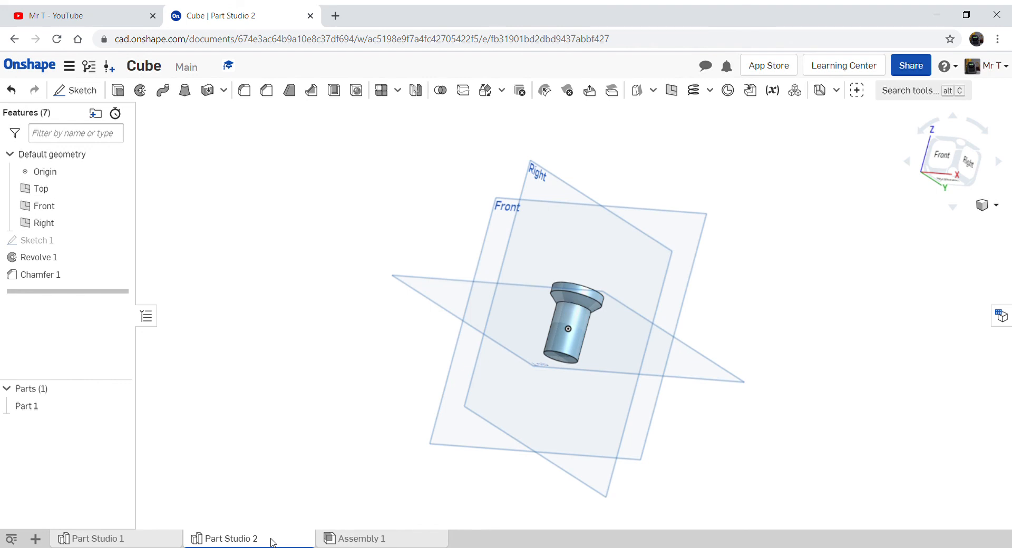